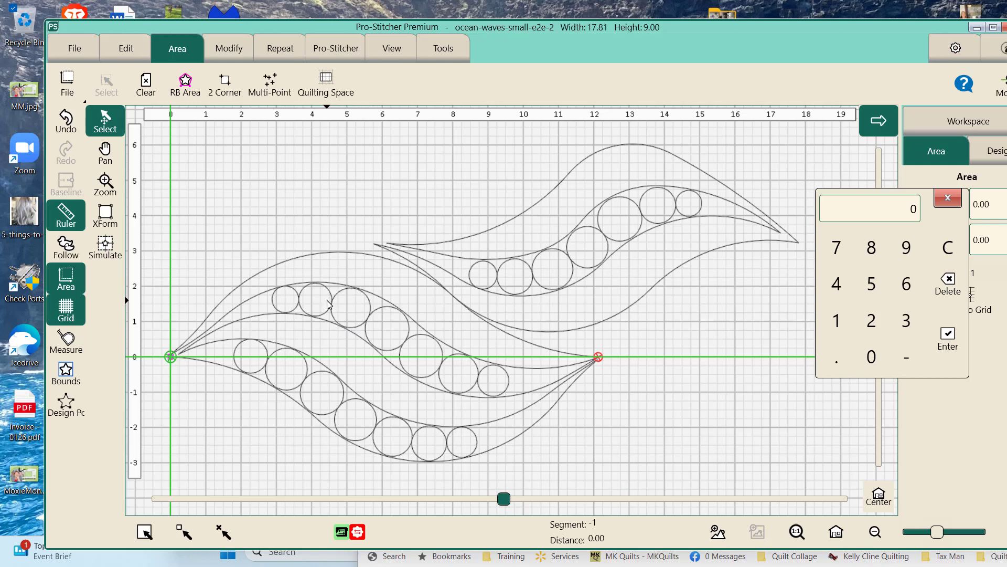
- Define the quilting area with a width of 64 and a height of 35
left_click_drag(330, 304, 339, 302)
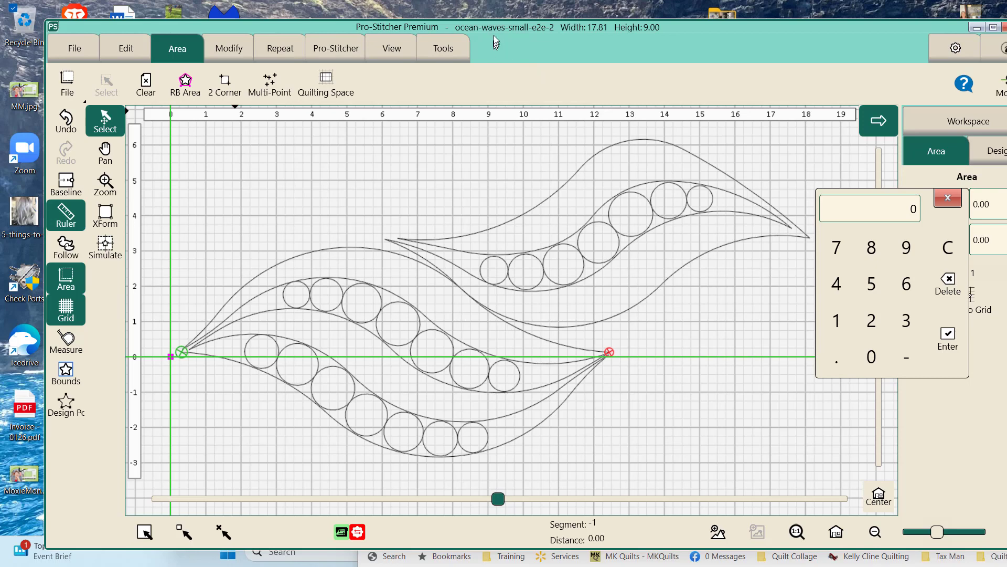
left_click_drag(493, 28, 481, 61)
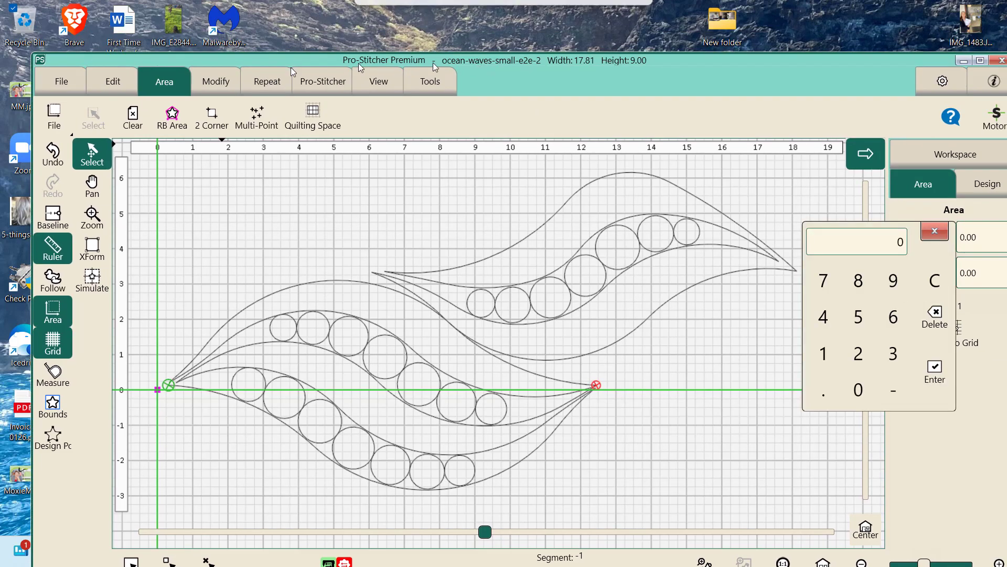
left_click(213, 124)
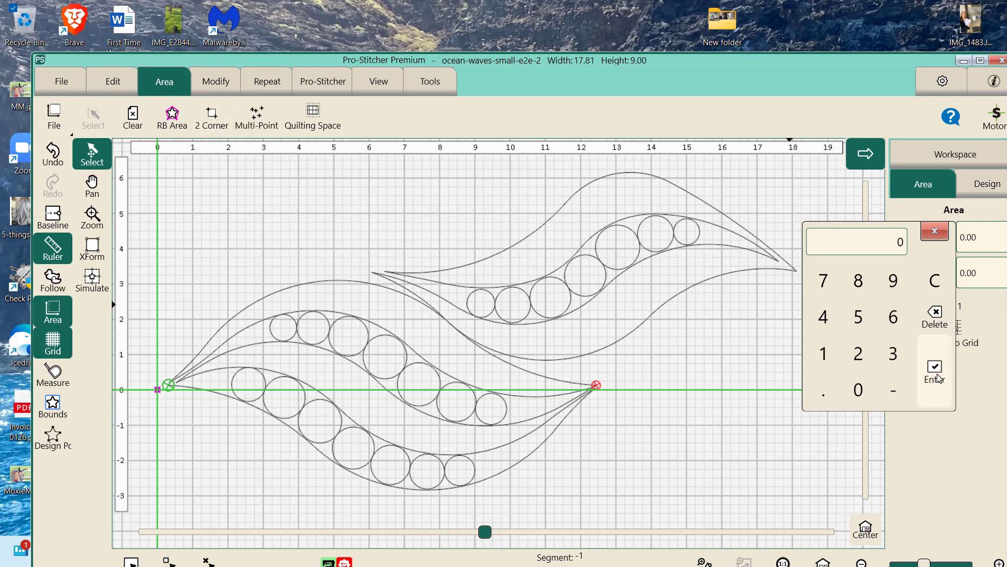
left_click(904, 328)
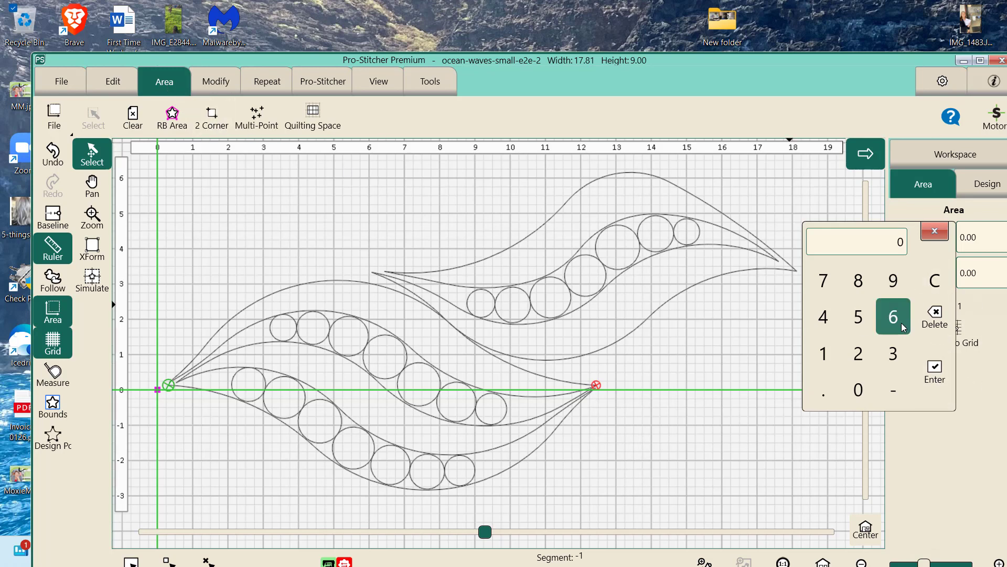
left_click(838, 323)
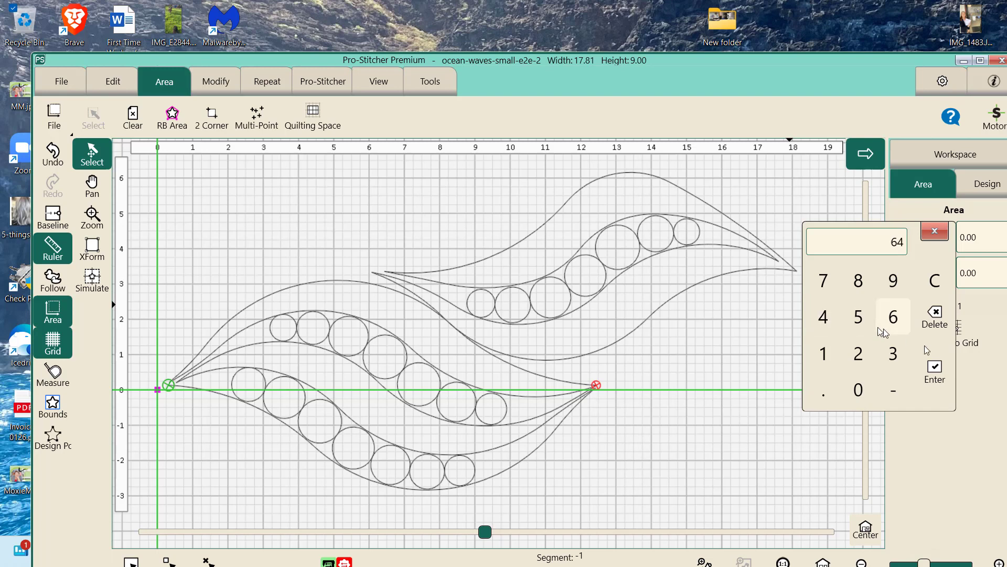
left_click(935, 370)
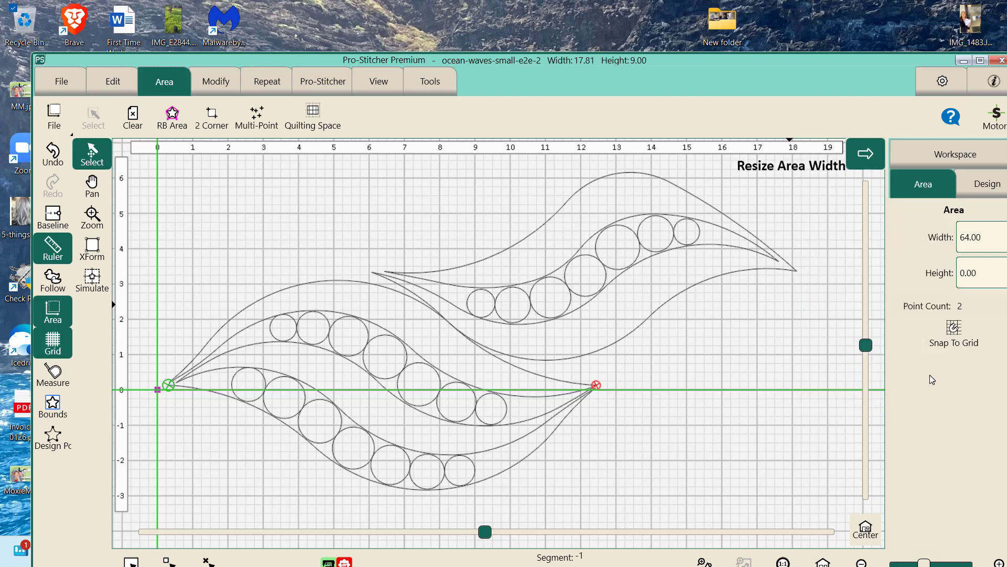
left_click(986, 277)
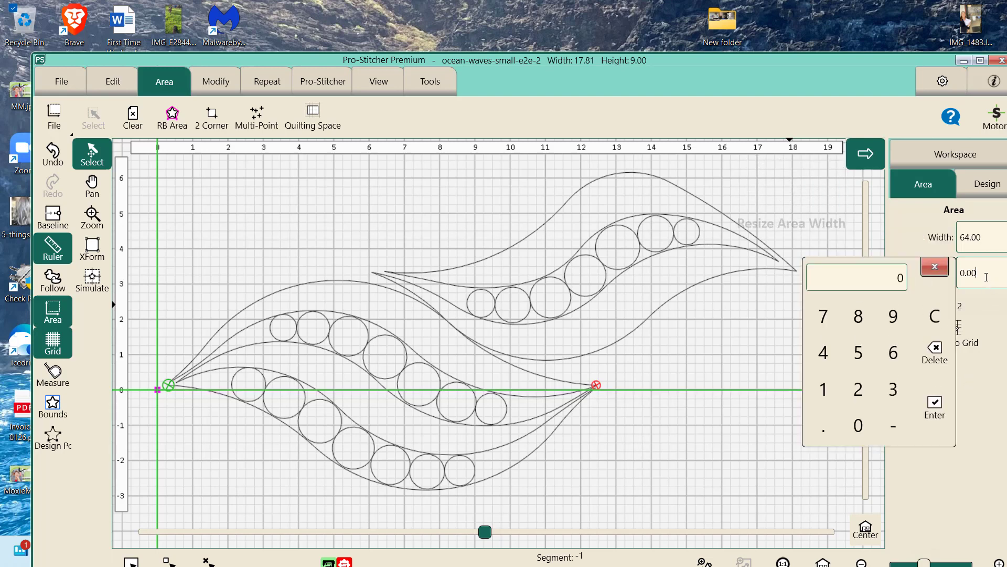
left_click(893, 389)
left_click(858, 353)
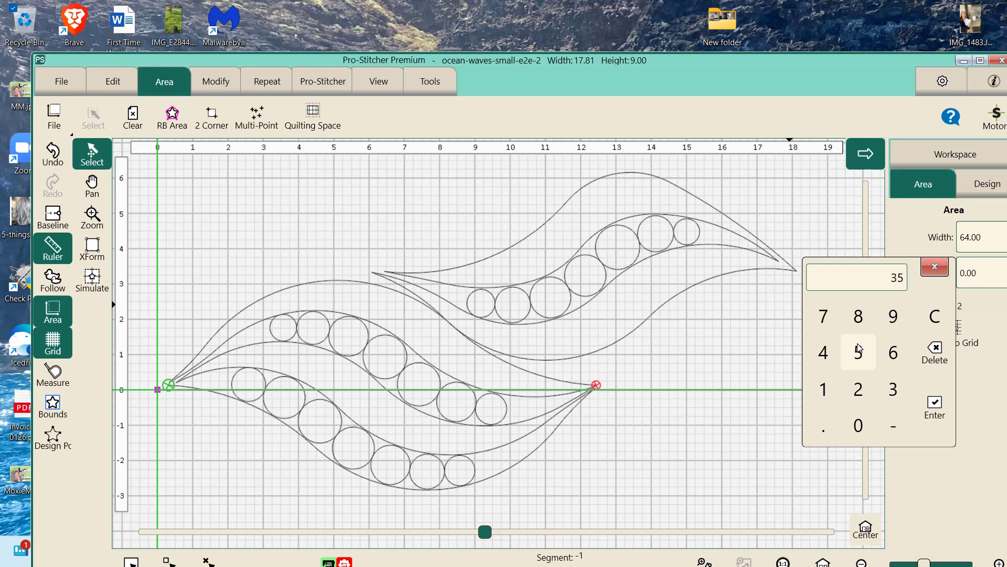
left_click(934, 406)
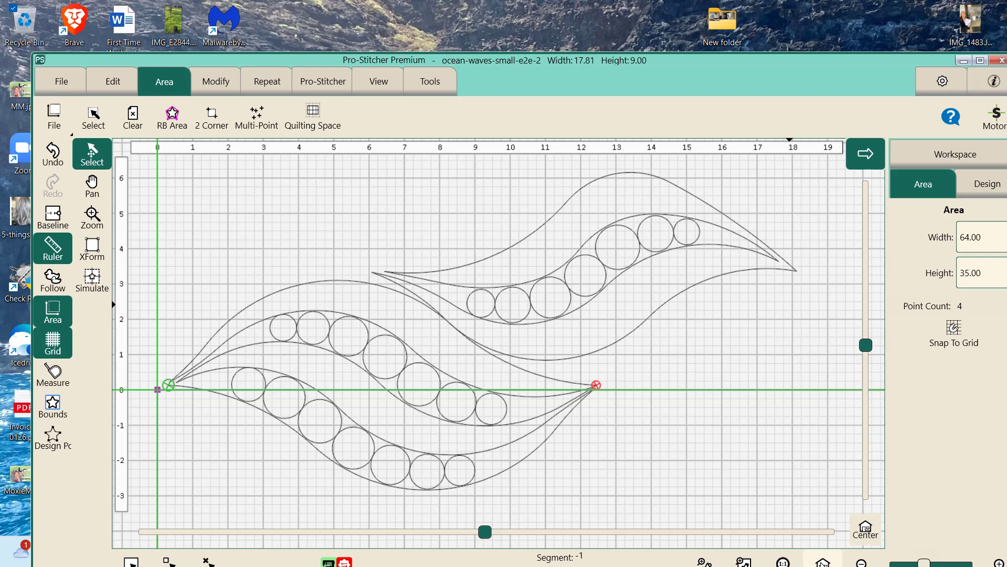
- Move the wave design to the area's upper-left corner so it slightly overhangs the area's top and left boundary lines
left_click(822, 562)
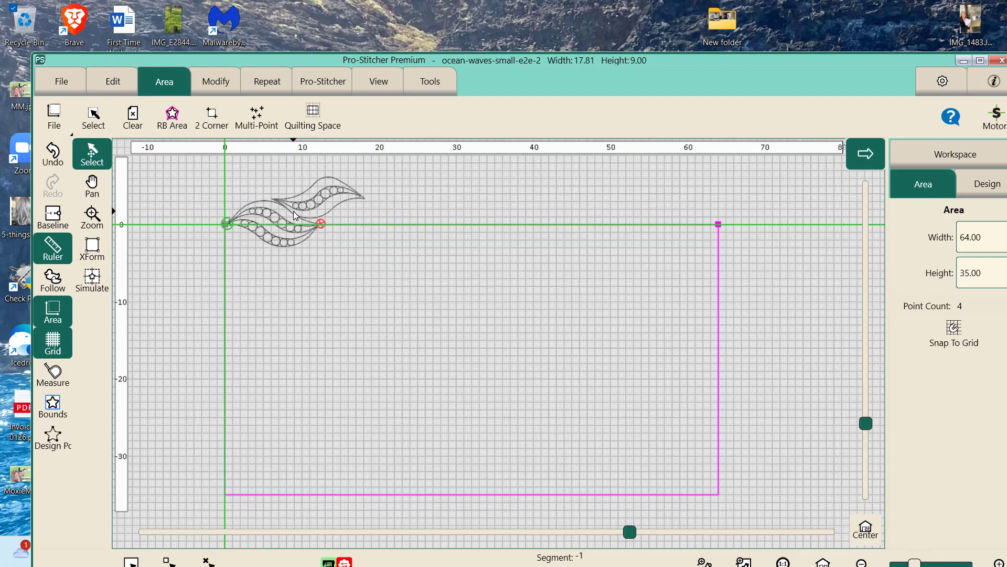
left_click_drag(294, 211, 289, 262)
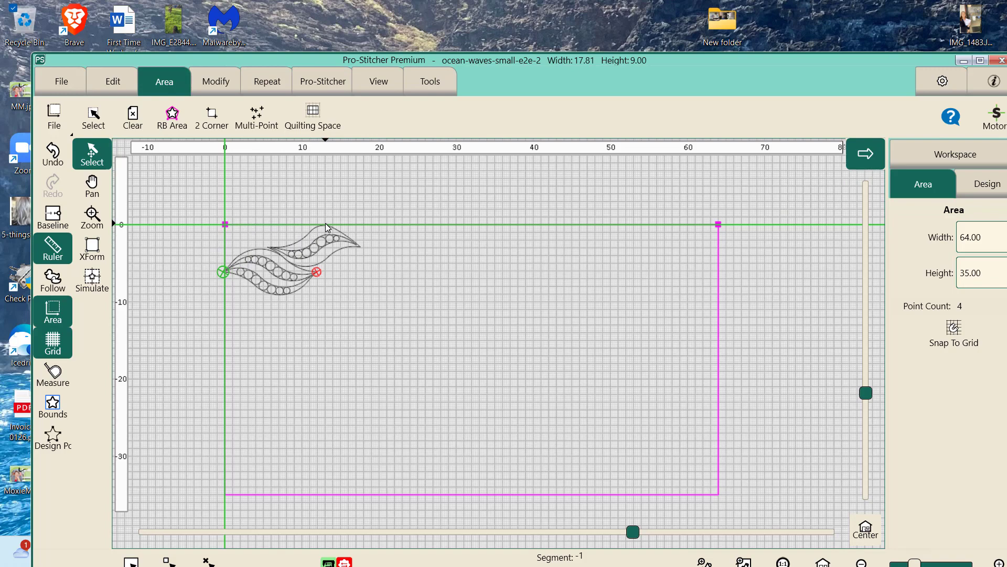
left_click(93, 216)
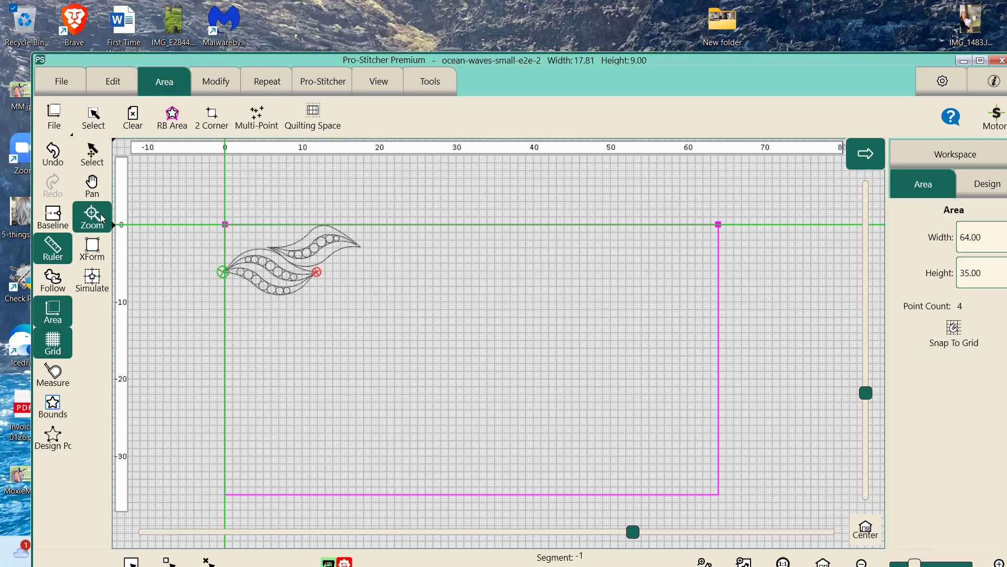
left_click_drag(211, 202, 330, 288)
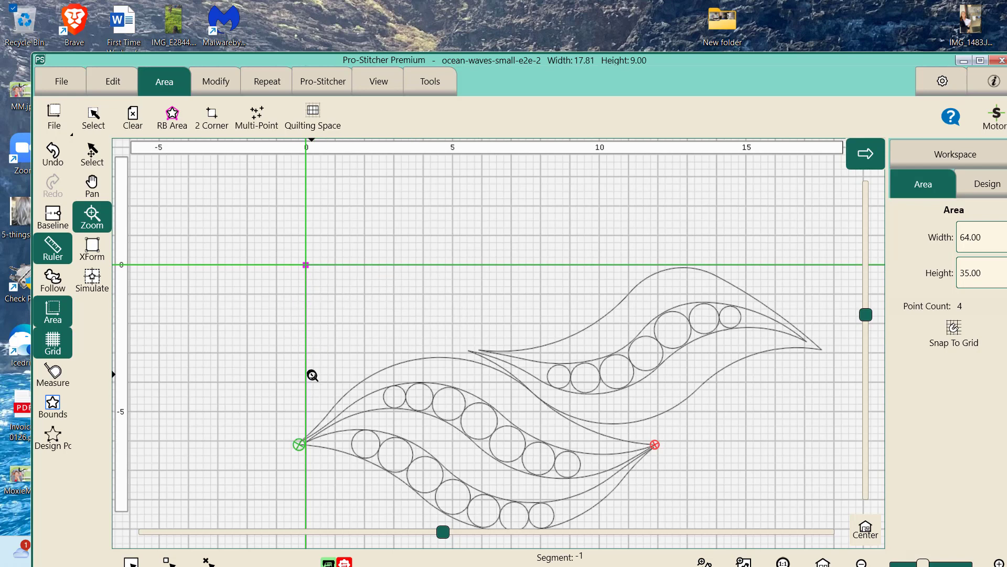
left_click(91, 154)
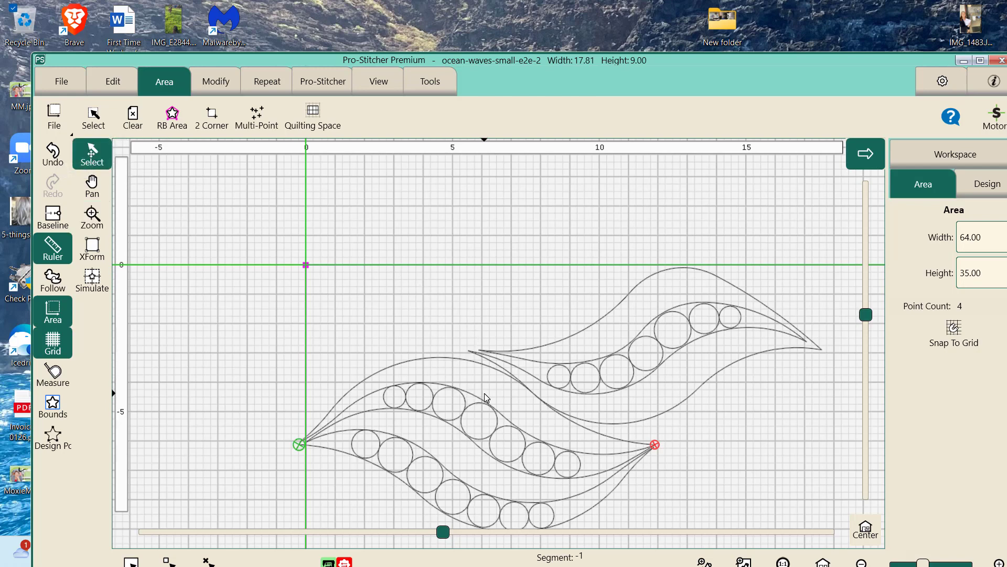
left_click_drag(478, 398, 435, 309)
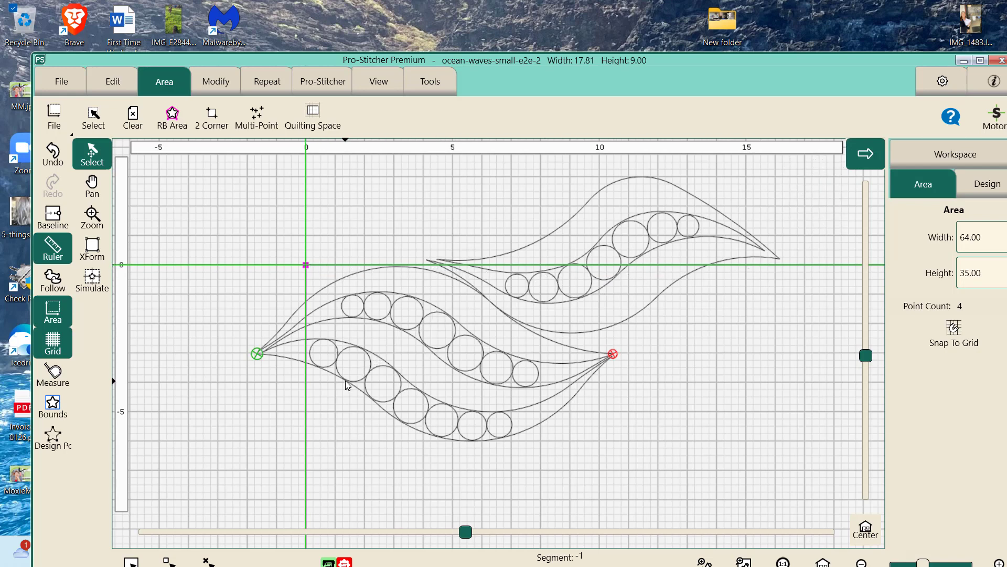
left_click_drag(448, 348, 472, 400)
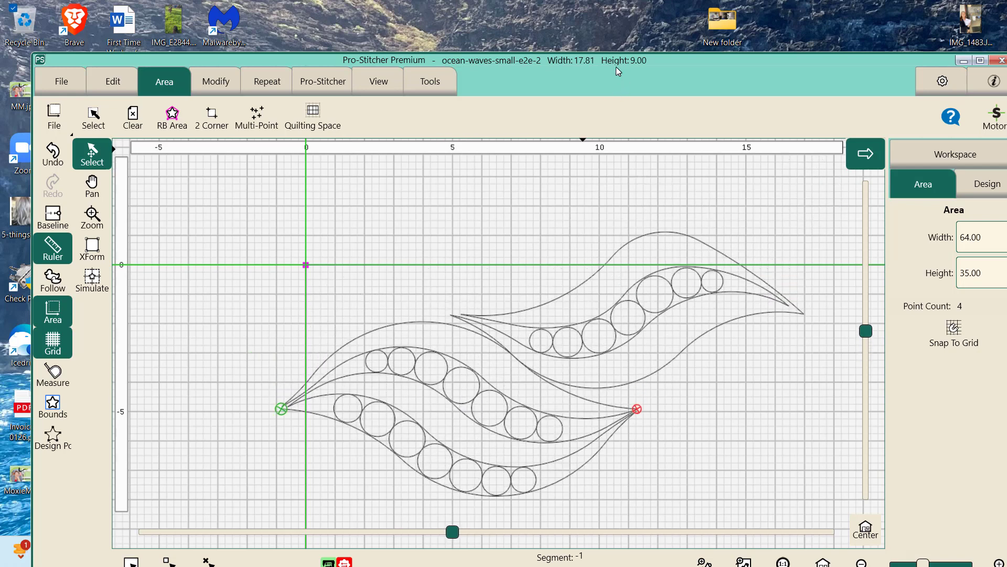
- Shrink the wave design to a width of 13.94 with its width and height proportions locked
left_click_drag(607, 65, 602, 63)
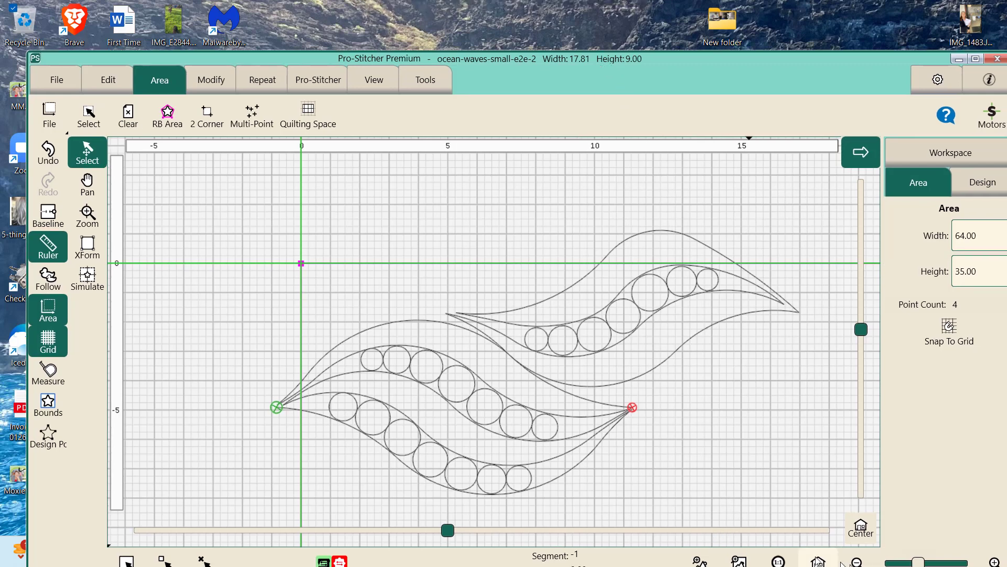
left_click(819, 563)
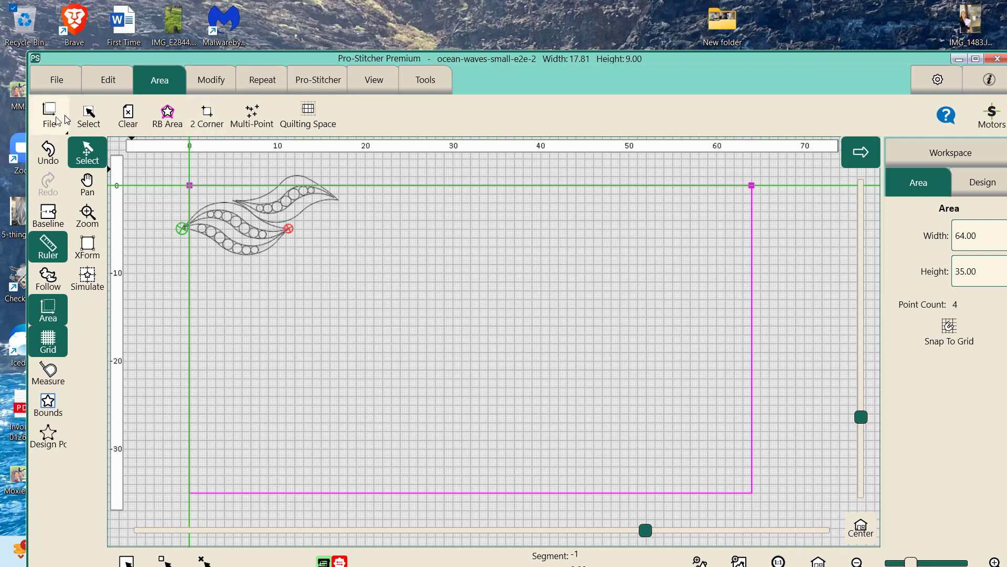
left_click(207, 88)
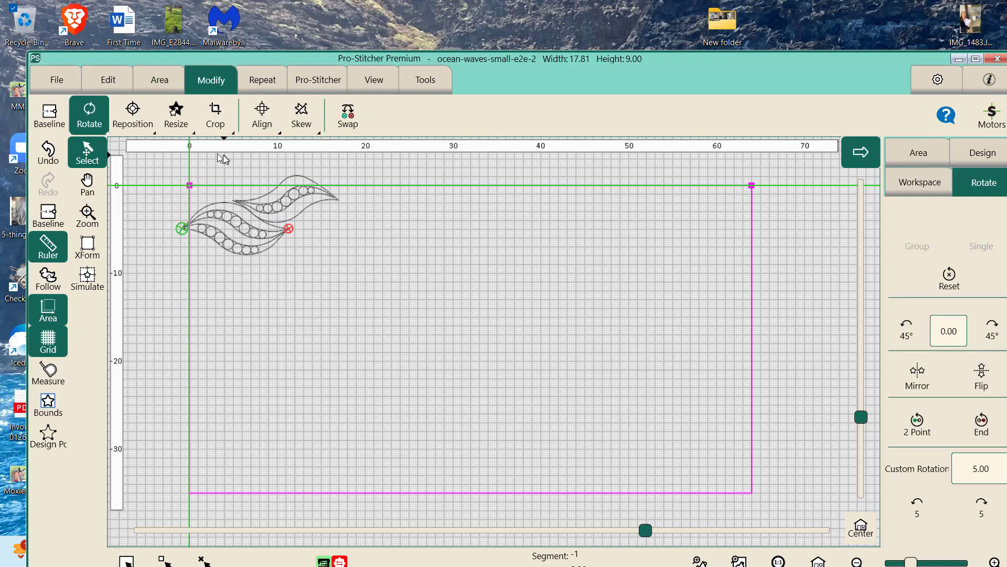
left_click(185, 122)
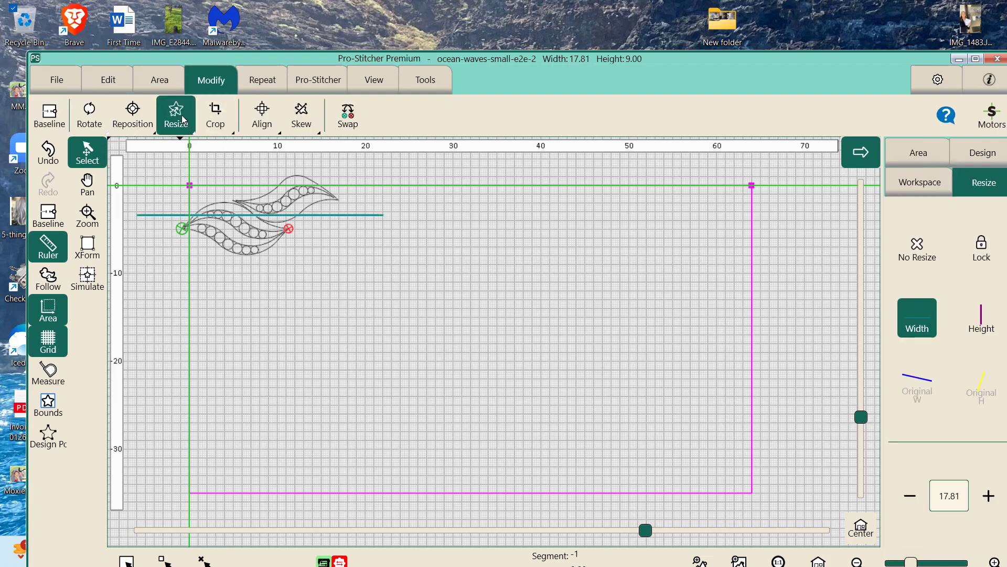
left_click(989, 254)
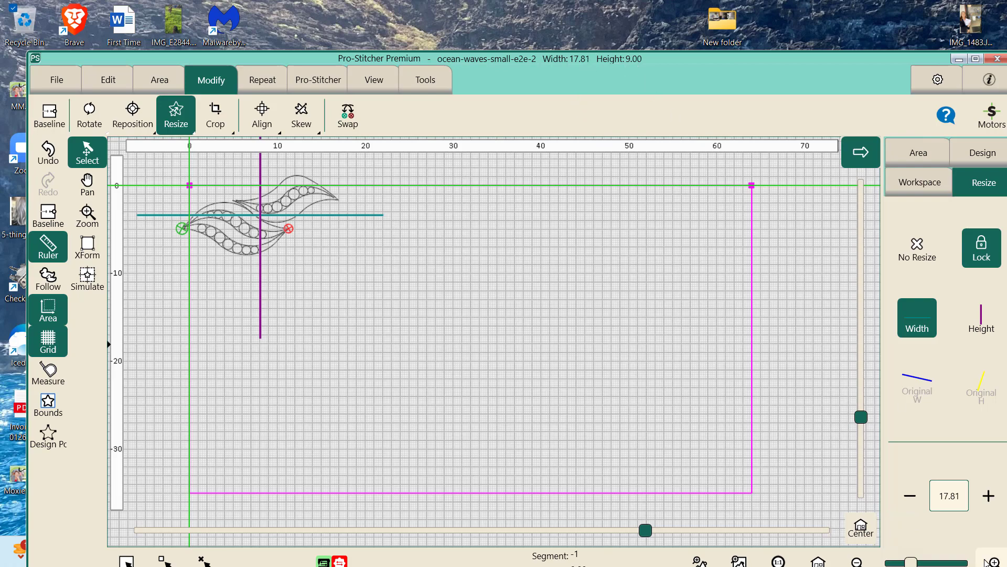
left_click(911, 498)
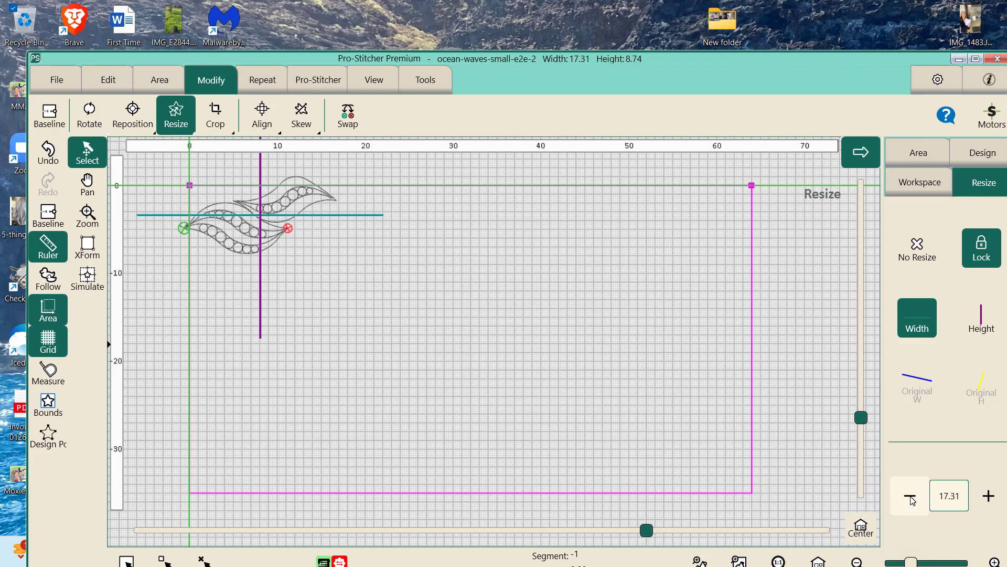
left_click(911, 498)
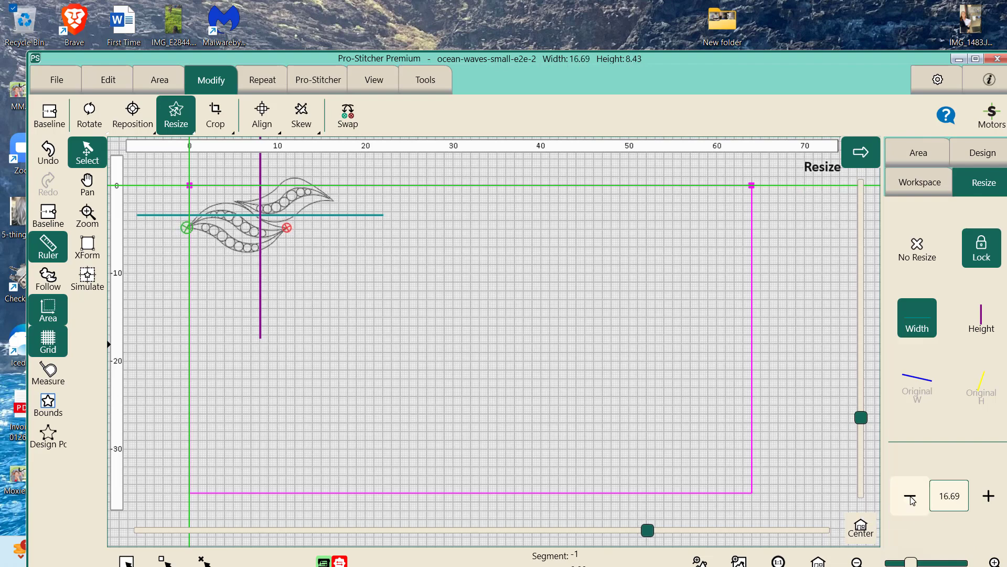
left_click(911, 498)
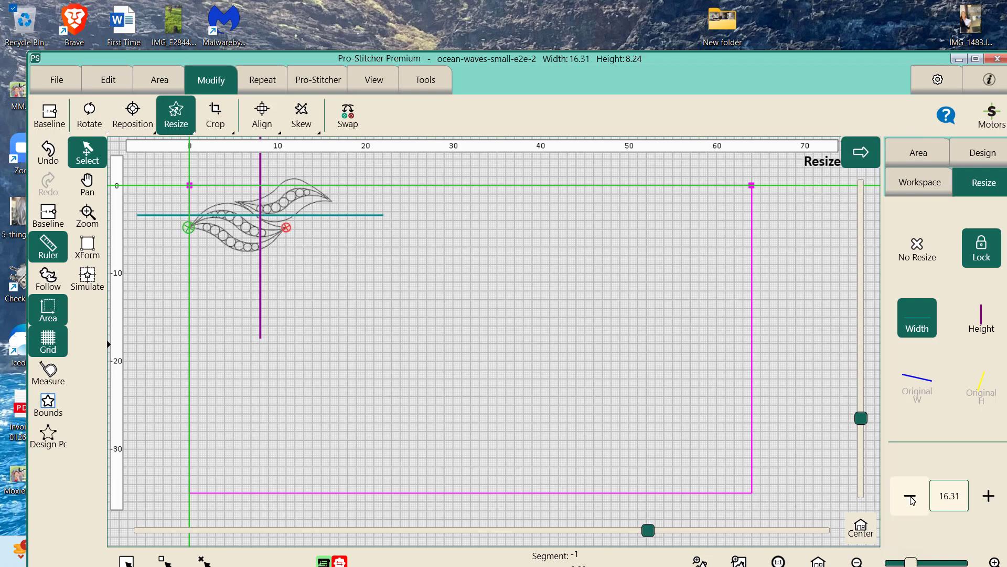
left_click(911, 497)
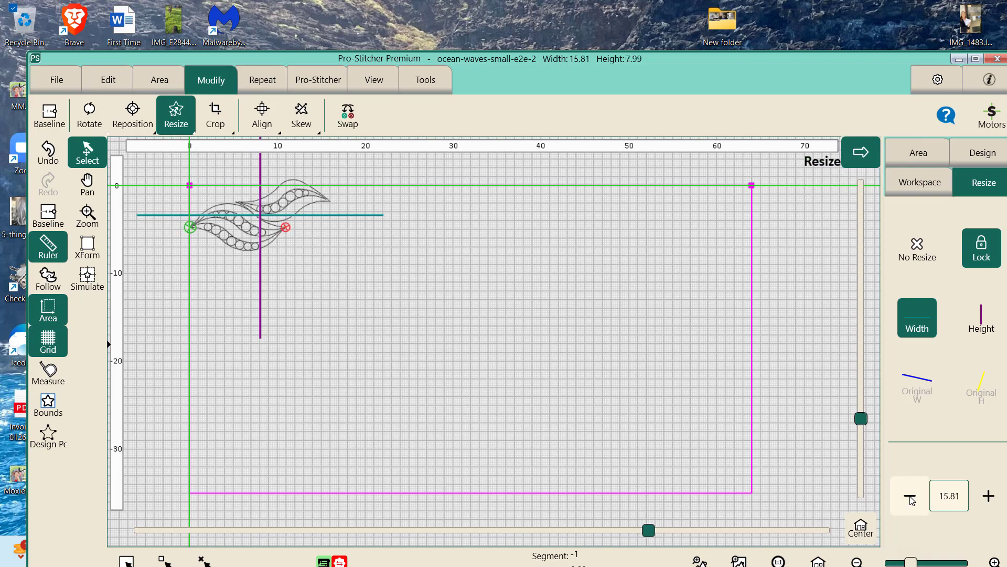
left_click(911, 497)
left_click(910, 498)
left_click(911, 499)
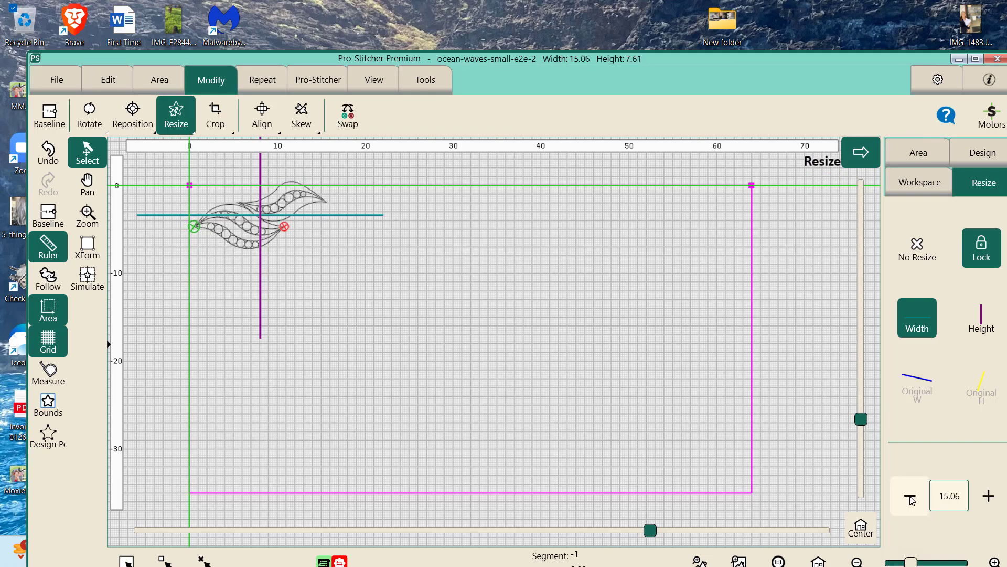
left_click(911, 499)
left_click(911, 499)
left_click(911, 498)
left_click(911, 499)
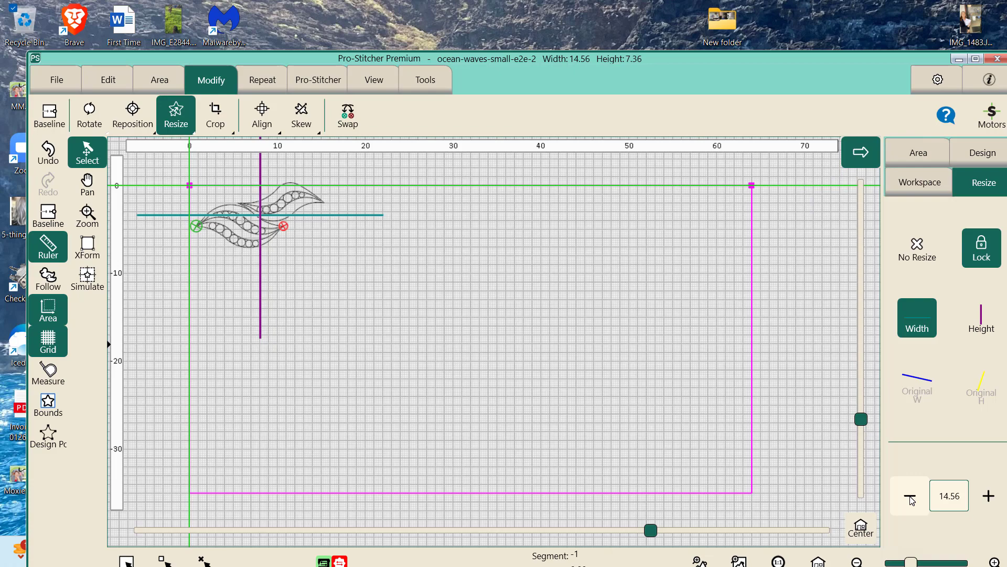
left_click(911, 498)
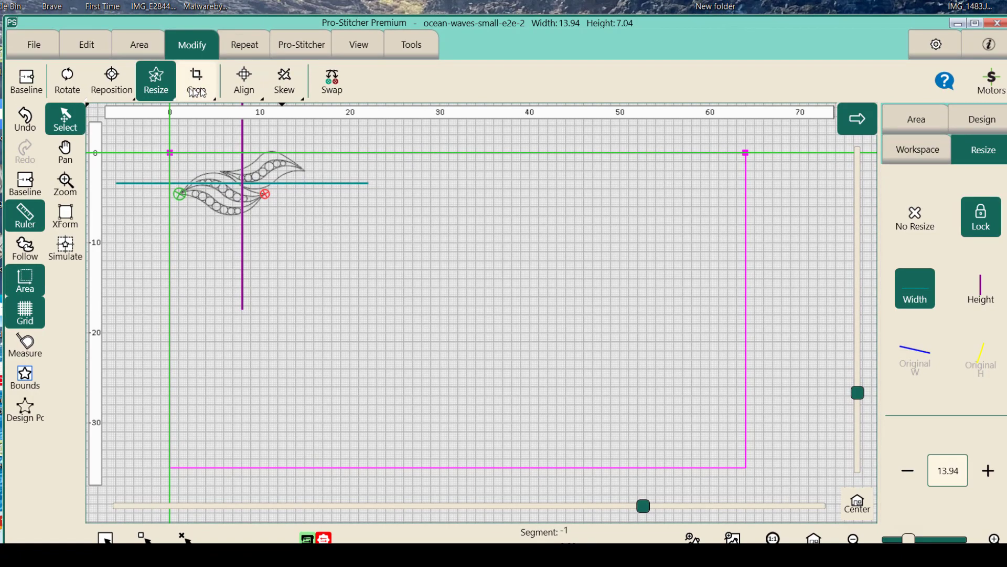
- Align the wave design horizontally to the left edge of the quilting area
left_click(250, 82)
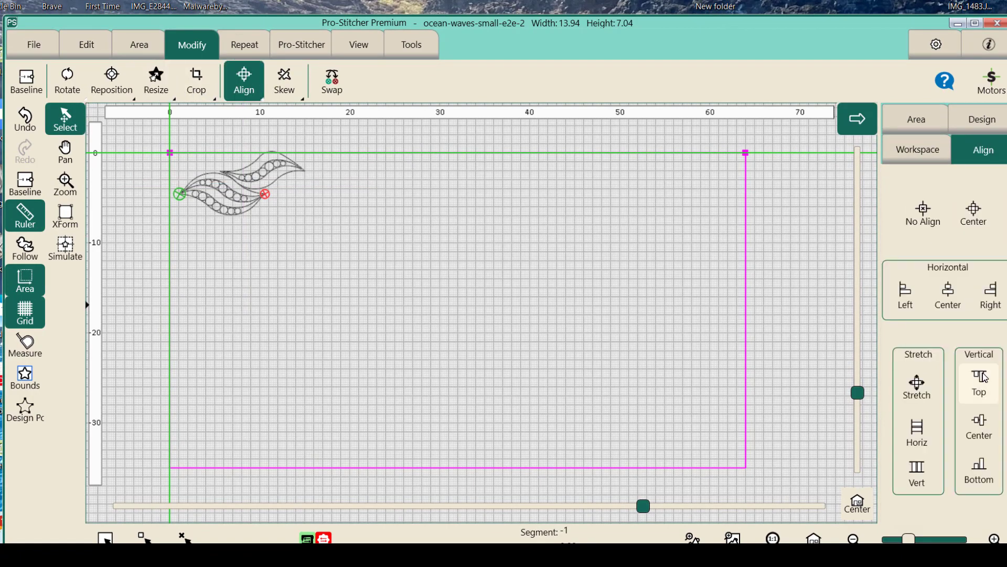
left_click(905, 297)
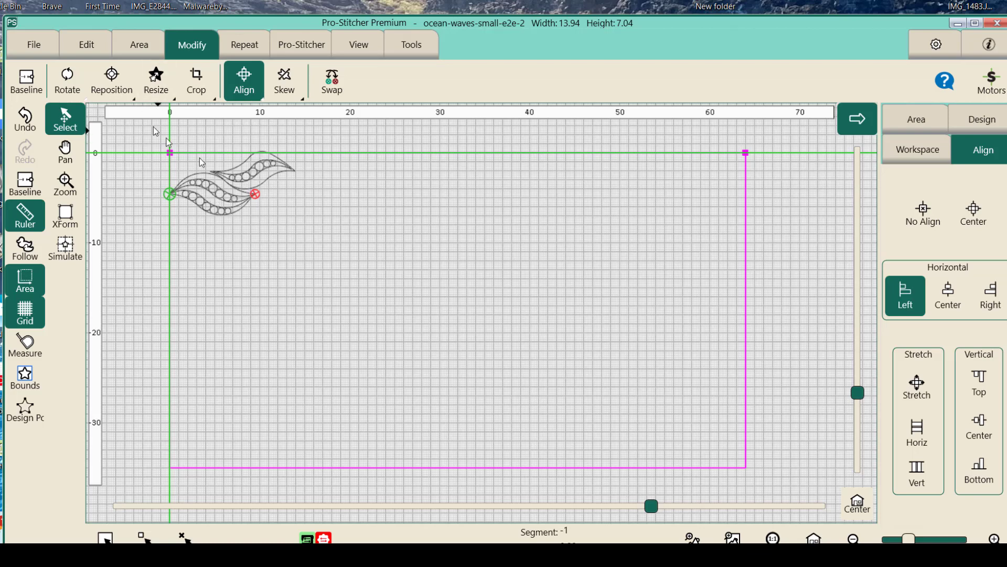
- Nudge the wave design left until it extends about 1 unit past the area's left boundary, using a 0.01 increment
left_click(120, 93)
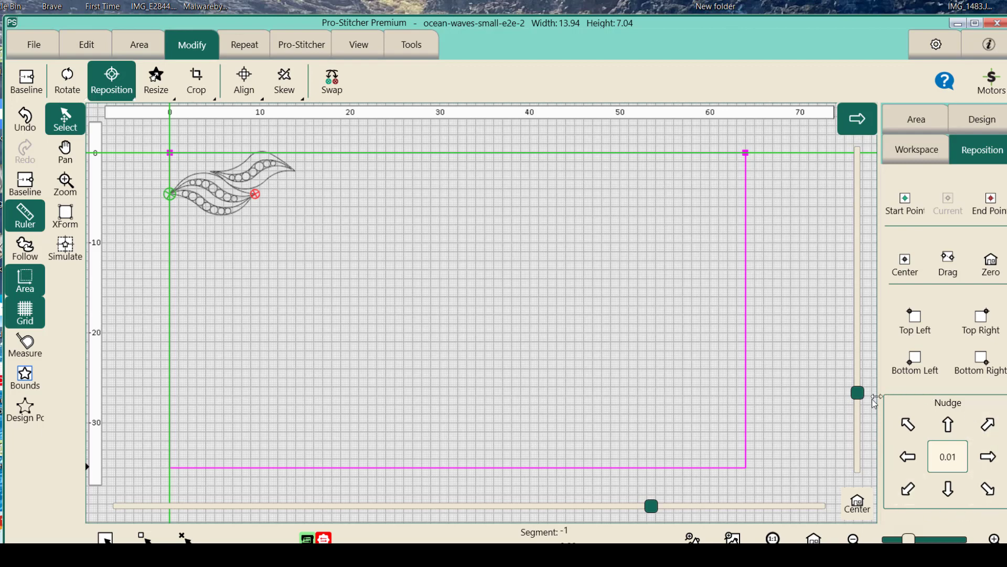
left_click(910, 461)
left_click(911, 460)
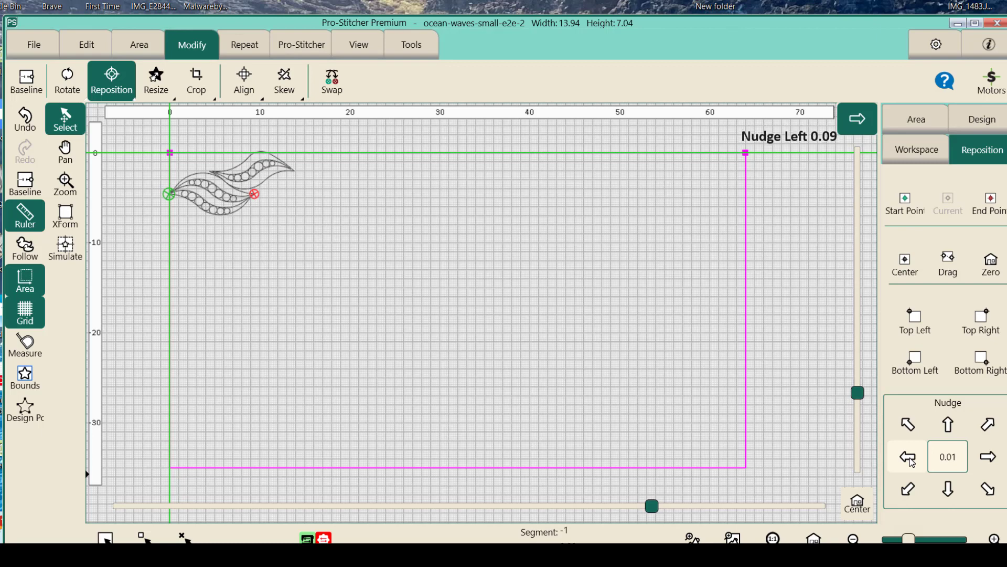
left_click(911, 461)
left_click(910, 461)
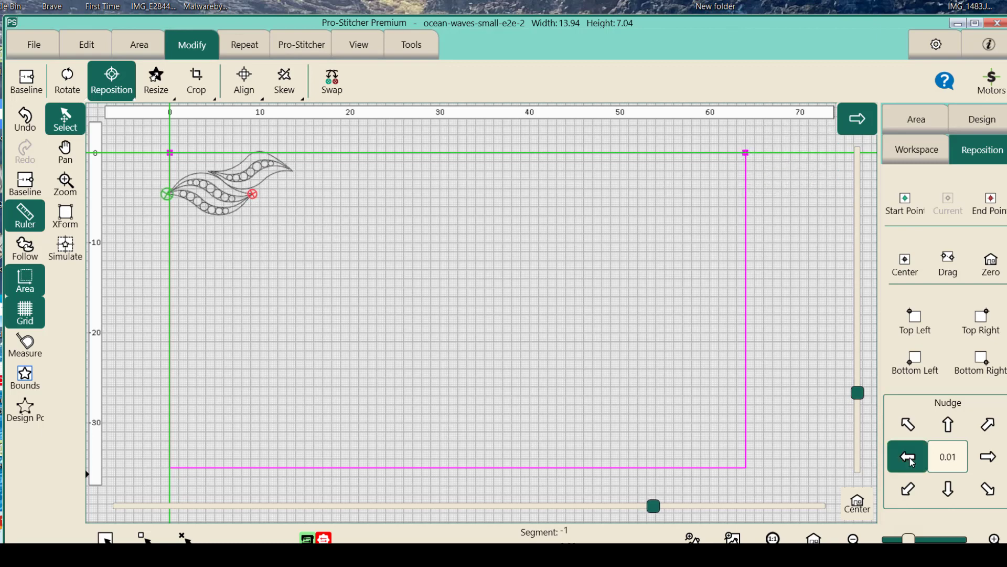
left_click(911, 461)
left_click(911, 461)
left_click(911, 461)
left_click(911, 460)
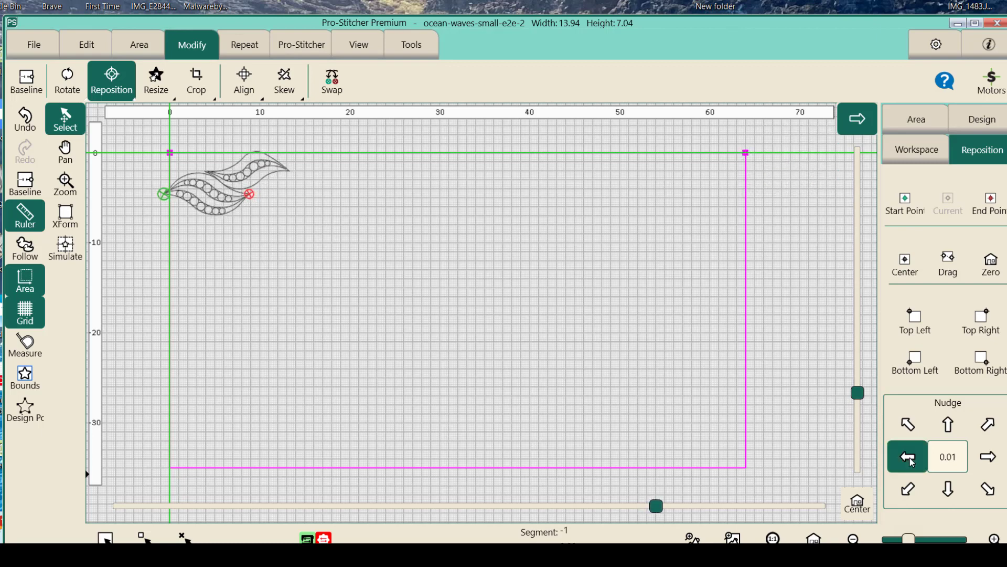
left_click(911, 461)
left_click(910, 461)
left_click(911, 461)
left_click(911, 460)
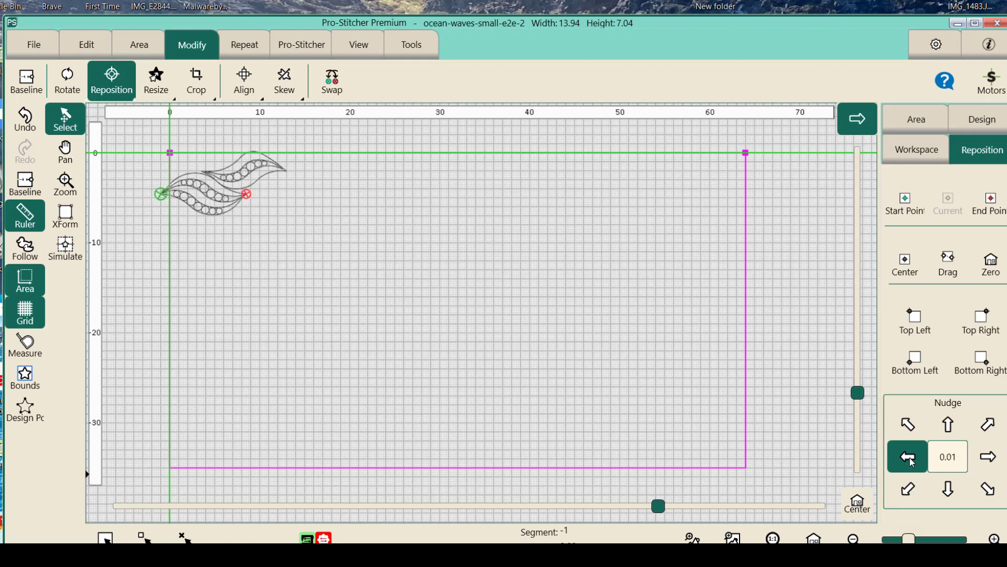
- Nudge the wave design further left in 0.01 increments until its start point lies about 1.6 units outside the area's left boundary
left_click(911, 461)
left_click(911, 460)
left_click(911, 461)
left_click(911, 461)
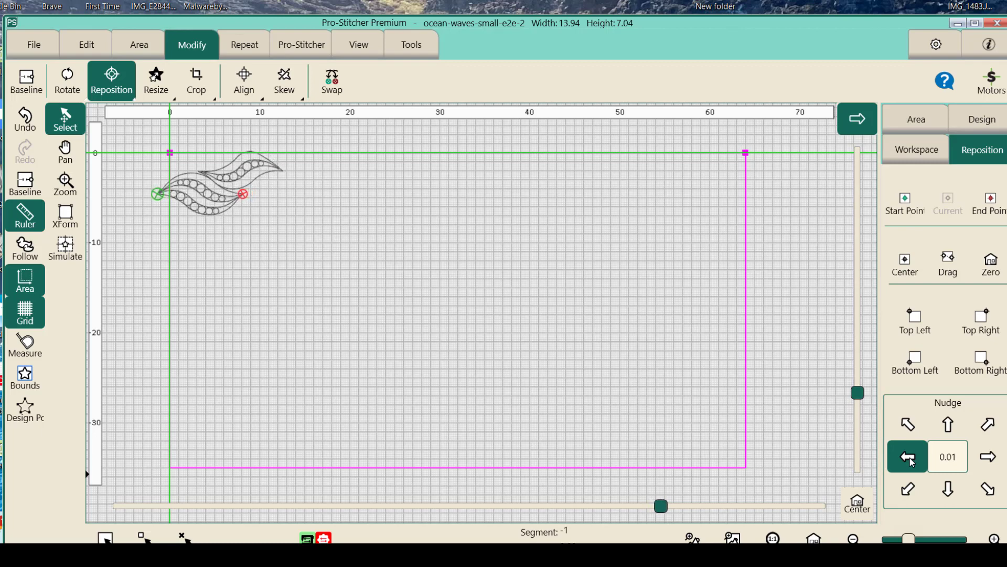
left_click(911, 461)
left_click(910, 461)
left_click(911, 460)
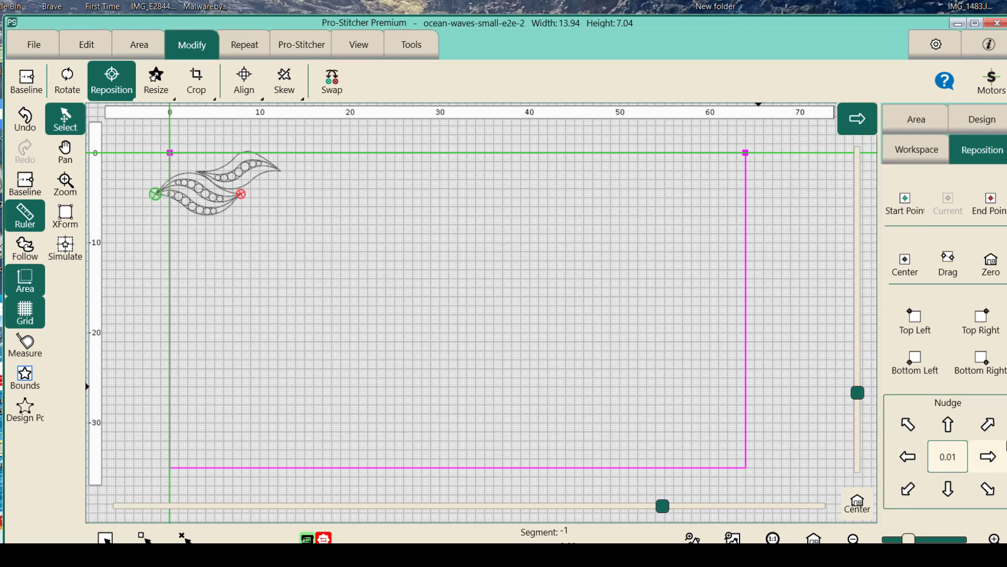
- Nudge the wave design slightly back right in 0.01 increments, leaving its start point about 1.5 units outside the area's left boundary
left_click(989, 457)
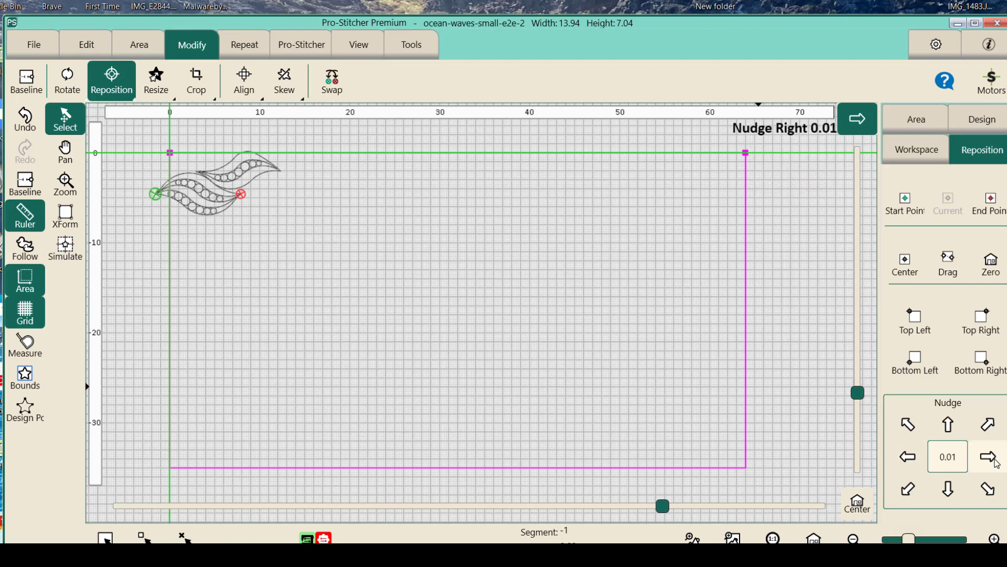
left_click(988, 457)
left_click(994, 459)
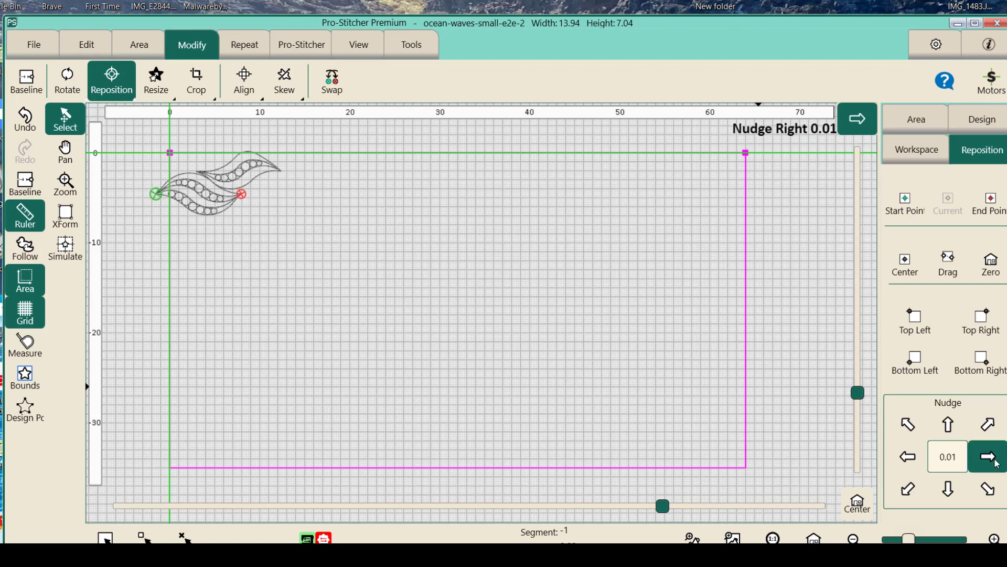
left_click(993, 459)
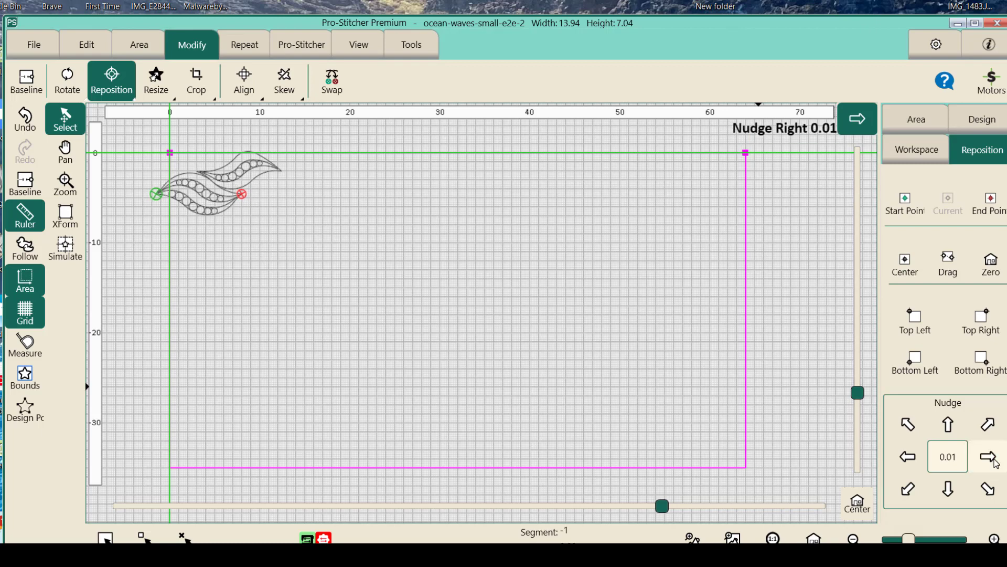
left_click(995, 460)
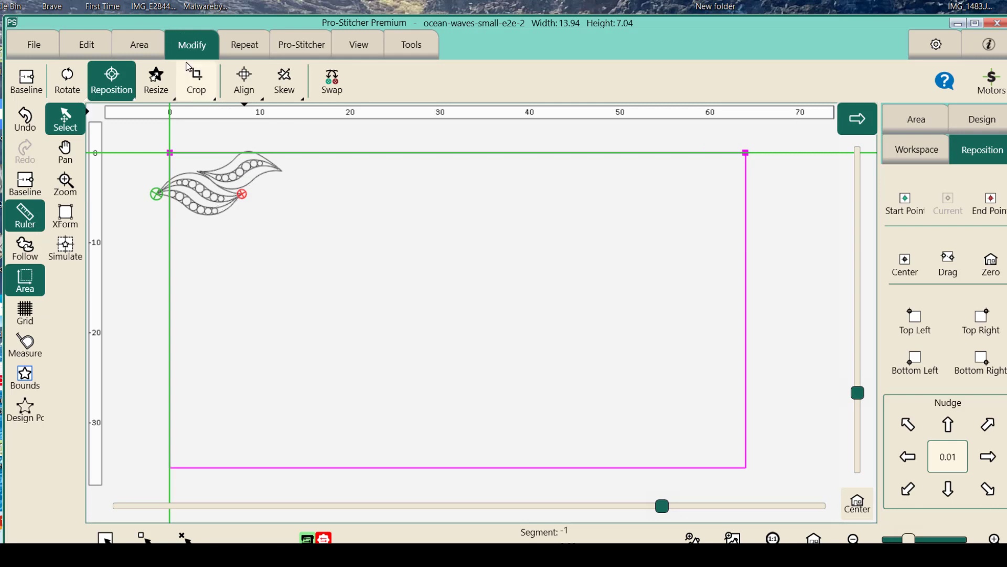
- Repeat the wave design horizontally 7 times with P2P enabled so the row spans the full width of the area
left_click(244, 48)
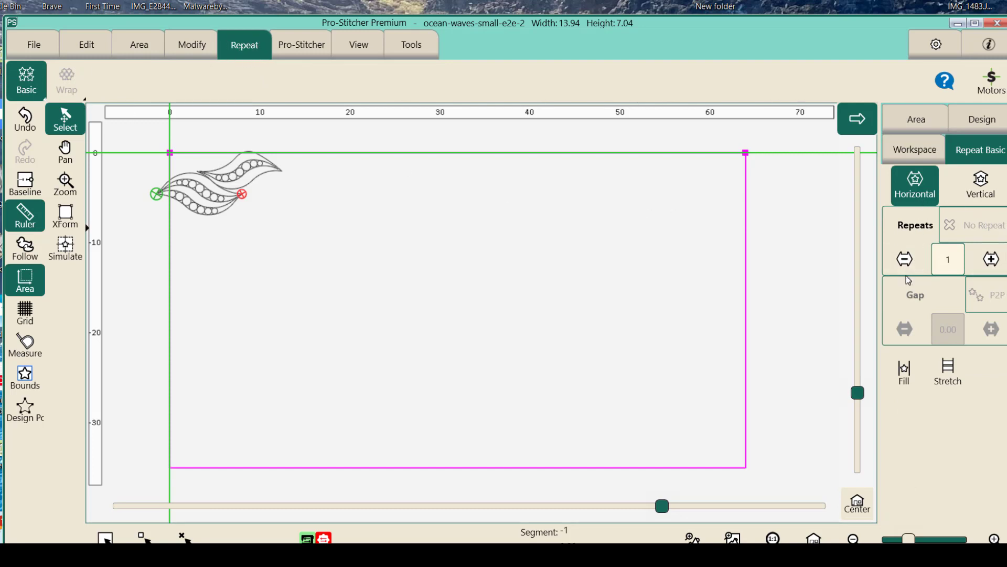
left_click_drag(826, 26, 807, 28)
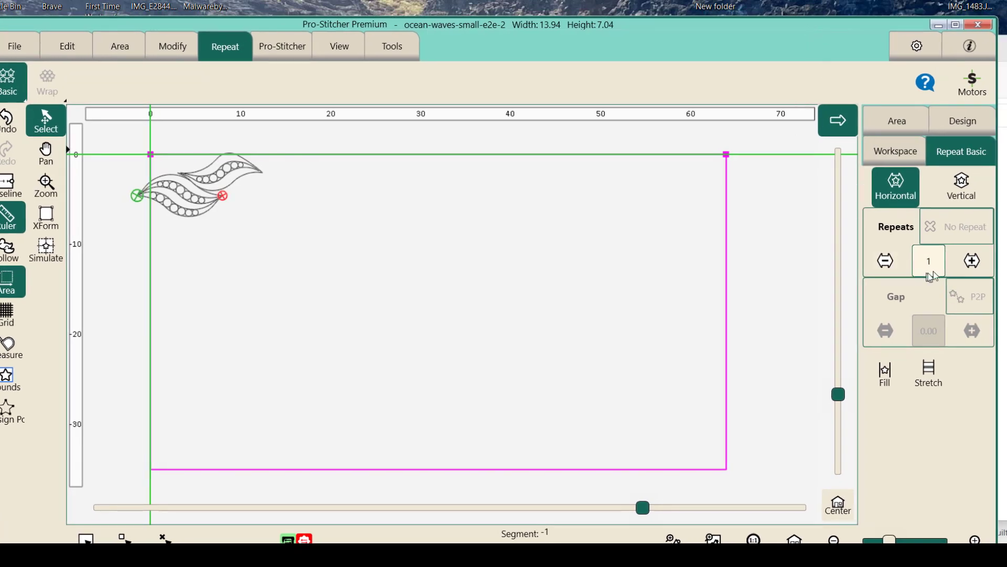
left_click(972, 260)
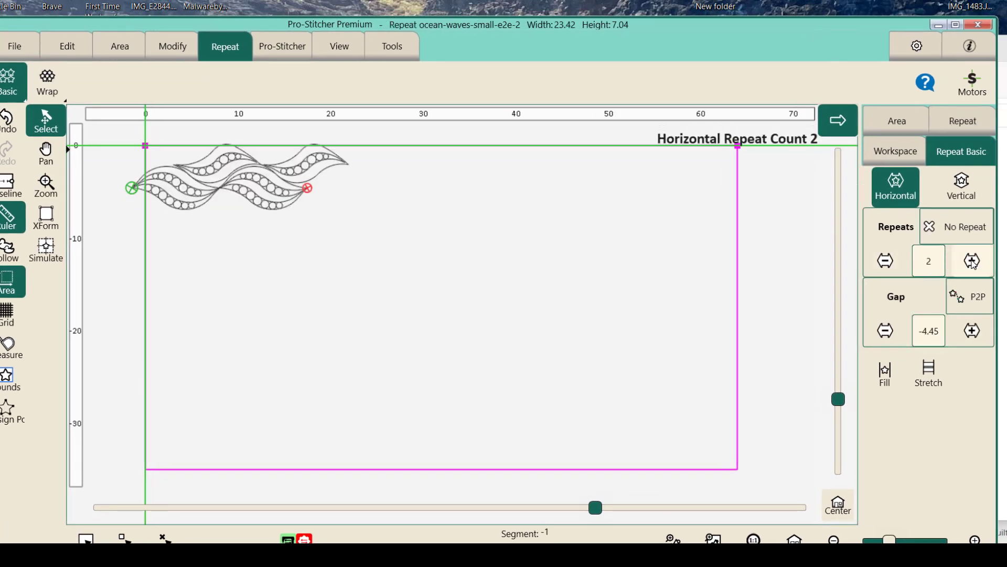
left_click(967, 300)
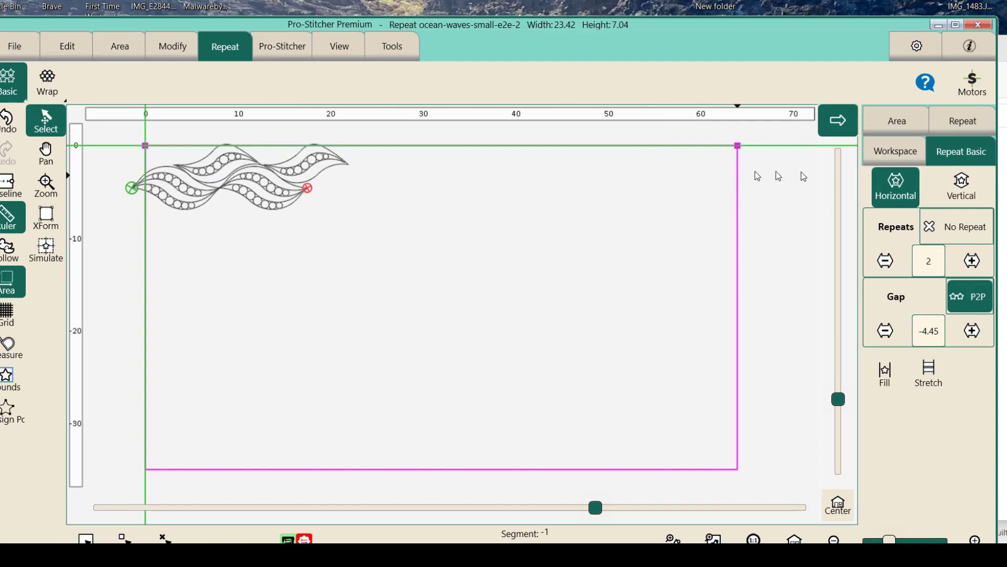
left_click(982, 270)
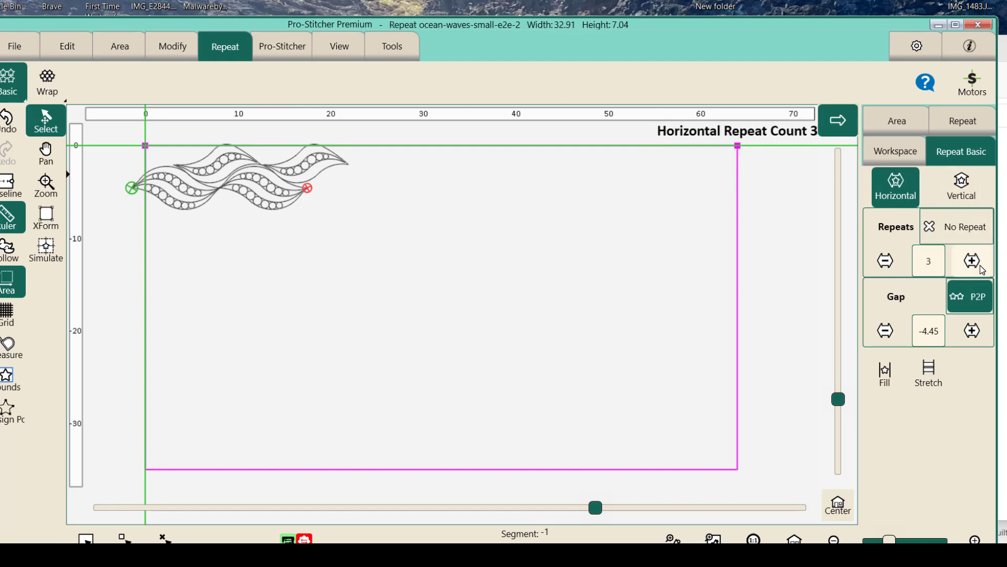
left_click(983, 270)
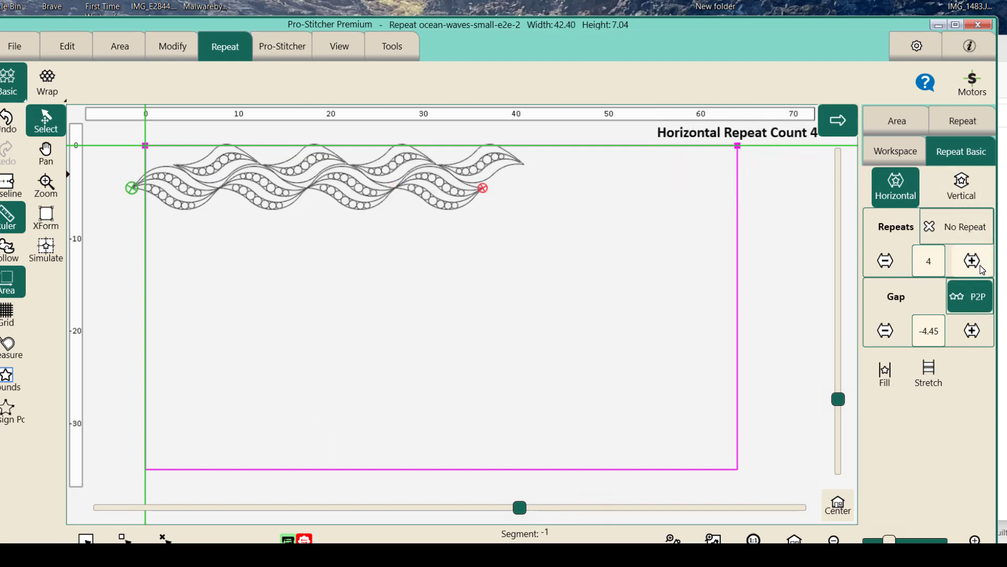
left_click(983, 270)
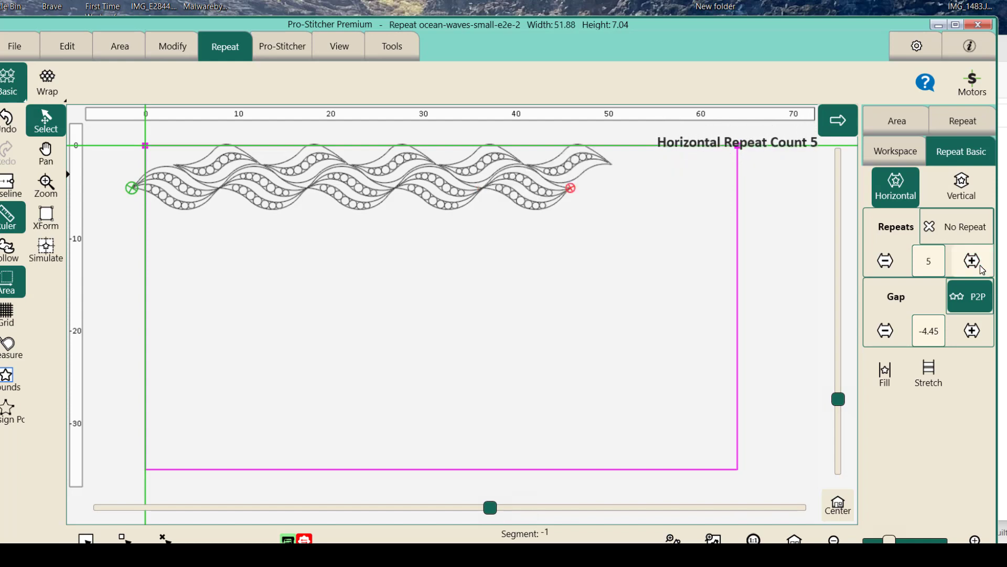
left_click(981, 270)
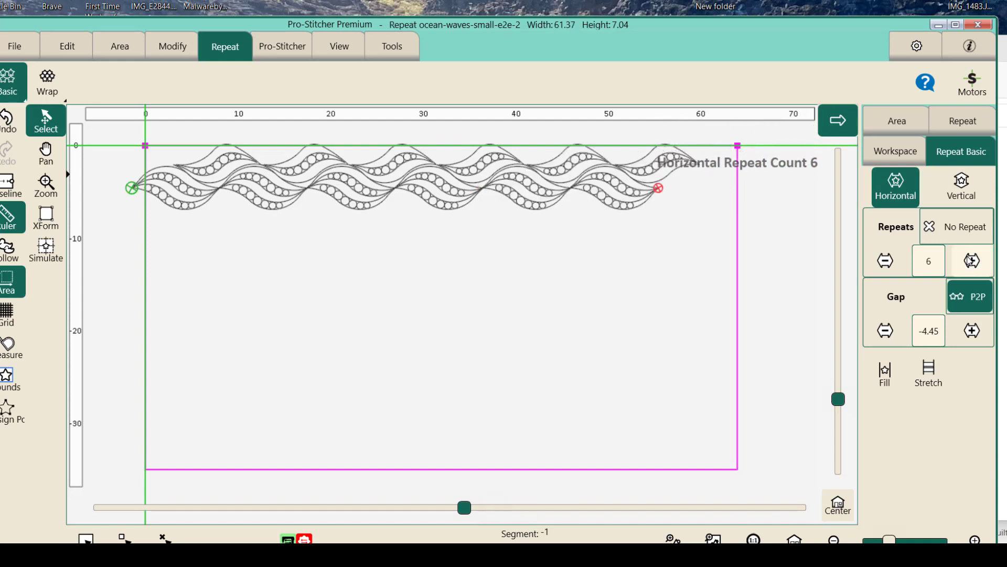
left_click(977, 266)
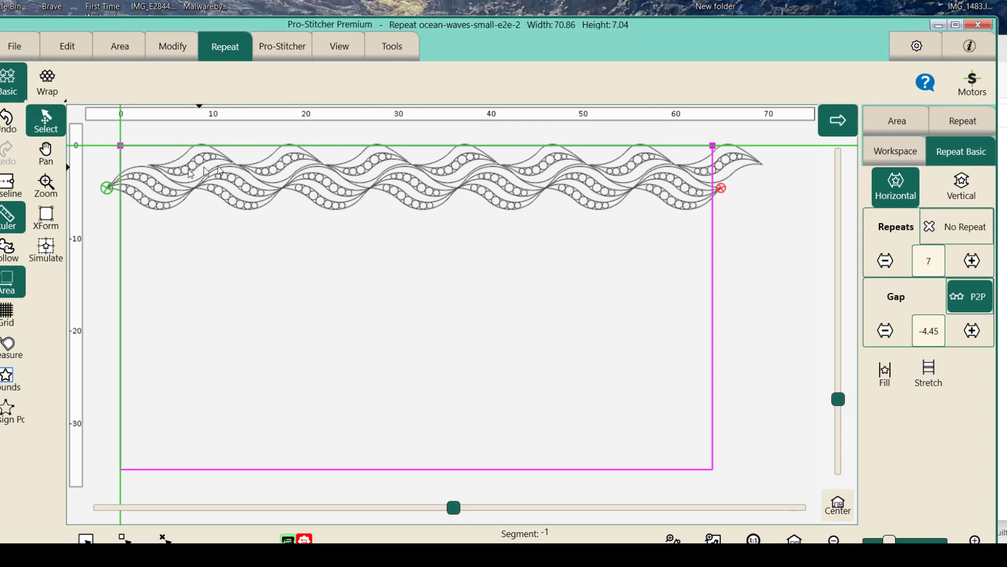
- Baseline the wave row and move it up until it overhangs the area's top boundary by about 2.4 units, still extending past both sides
left_click(7, 186)
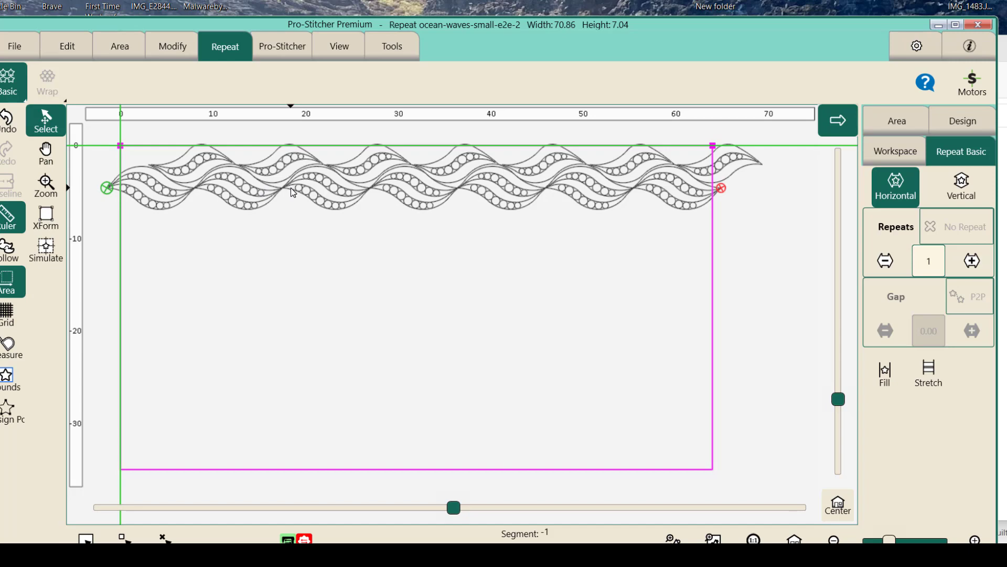
left_click_drag(291, 188, 263, 182)
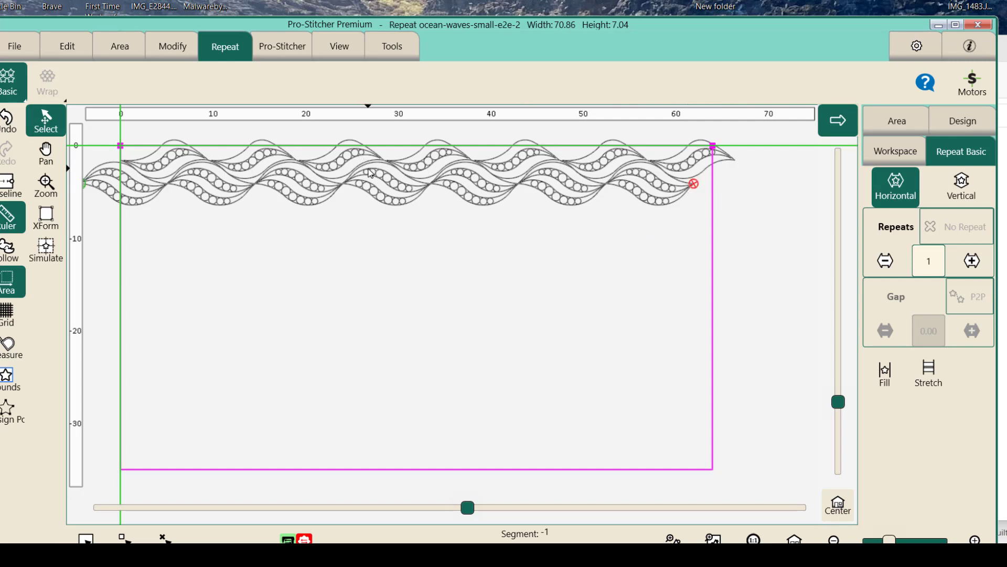
left_click_drag(370, 173, 392, 174)
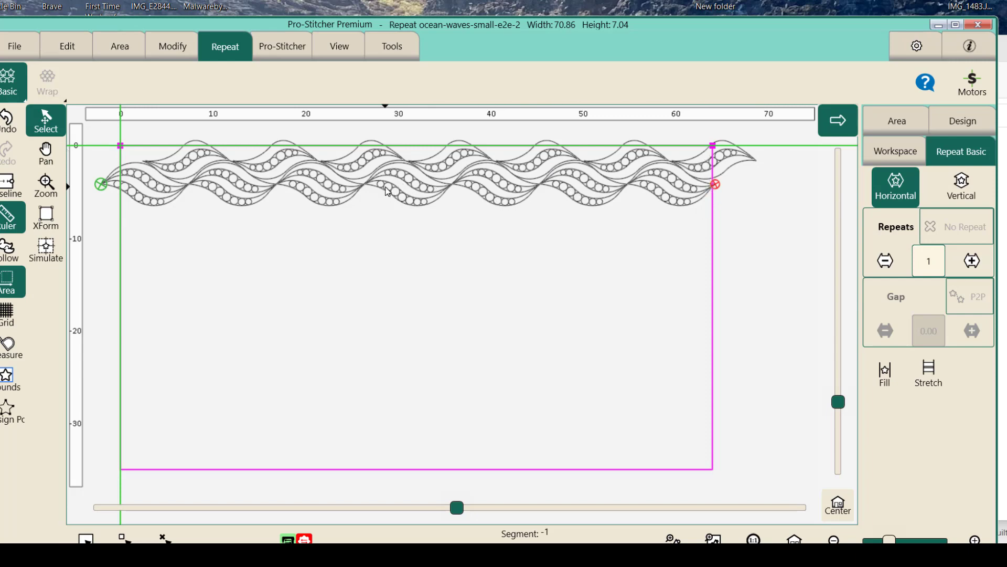
left_click_drag(385, 187, 390, 188)
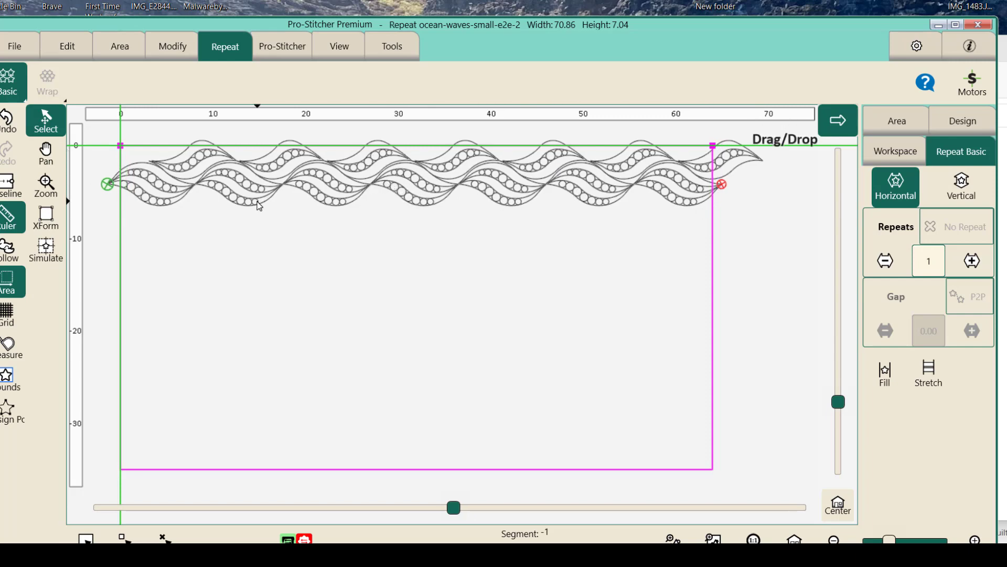
left_click_drag(259, 201, 261, 184)
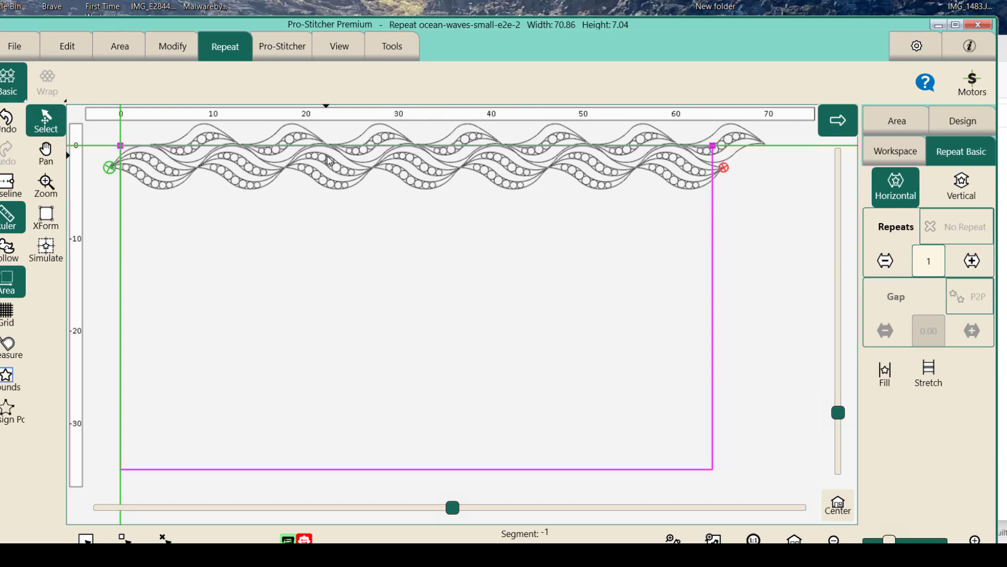
- Repeat the wave row vertically, trying 4 rows before reducing the count to 2
left_click(974, 191)
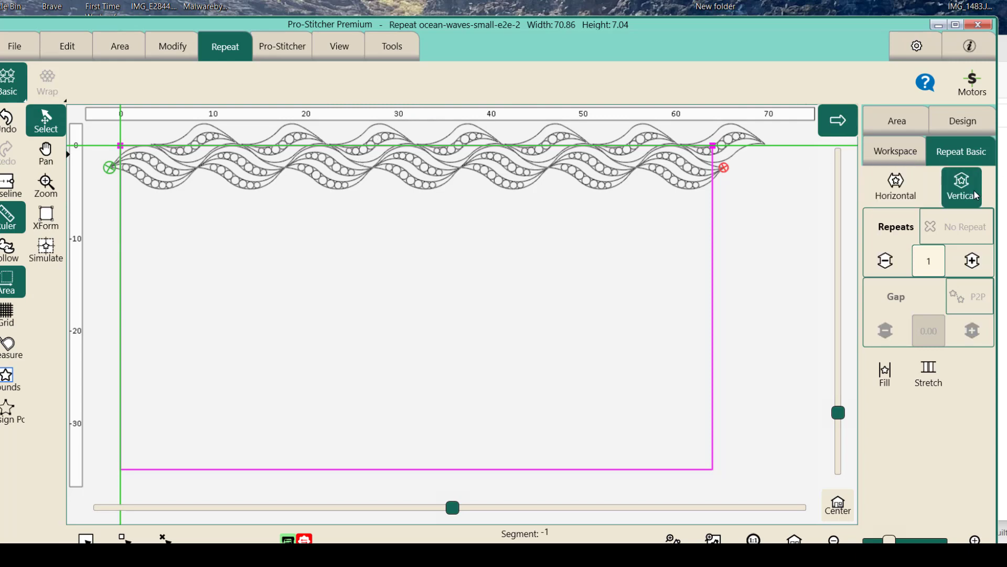
left_click(970, 263)
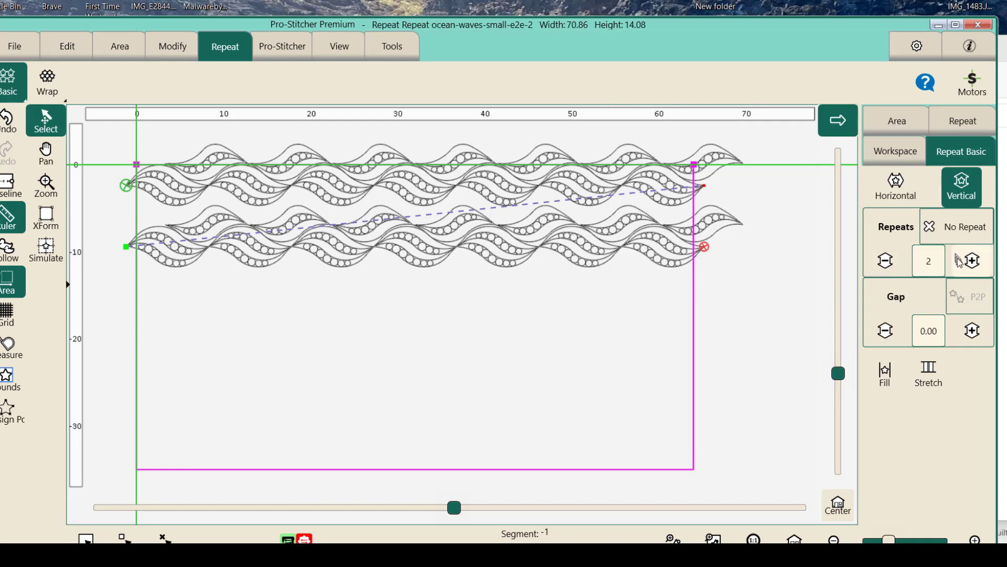
left_click(972, 261)
left_click(972, 261)
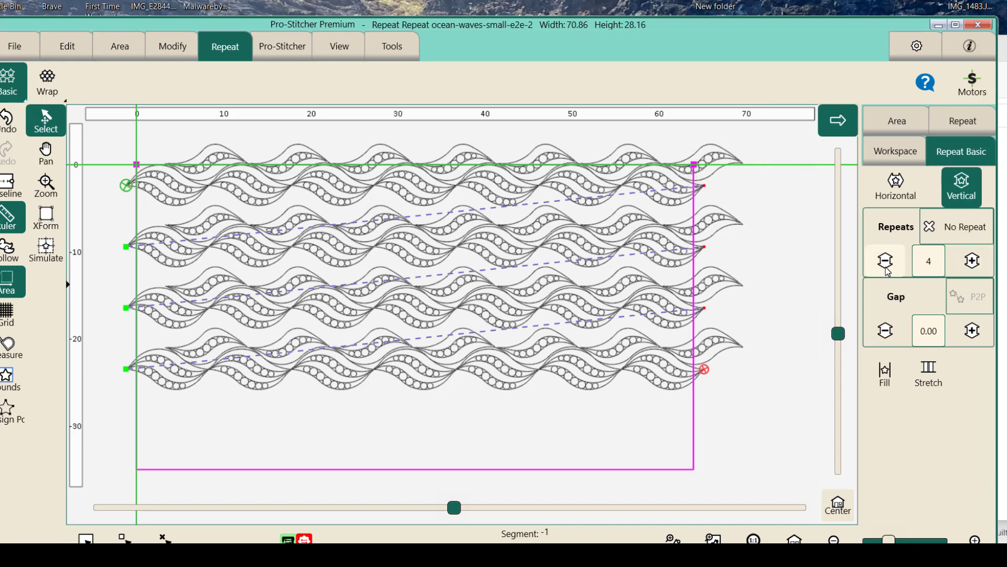
left_click(887, 265)
left_click(886, 265)
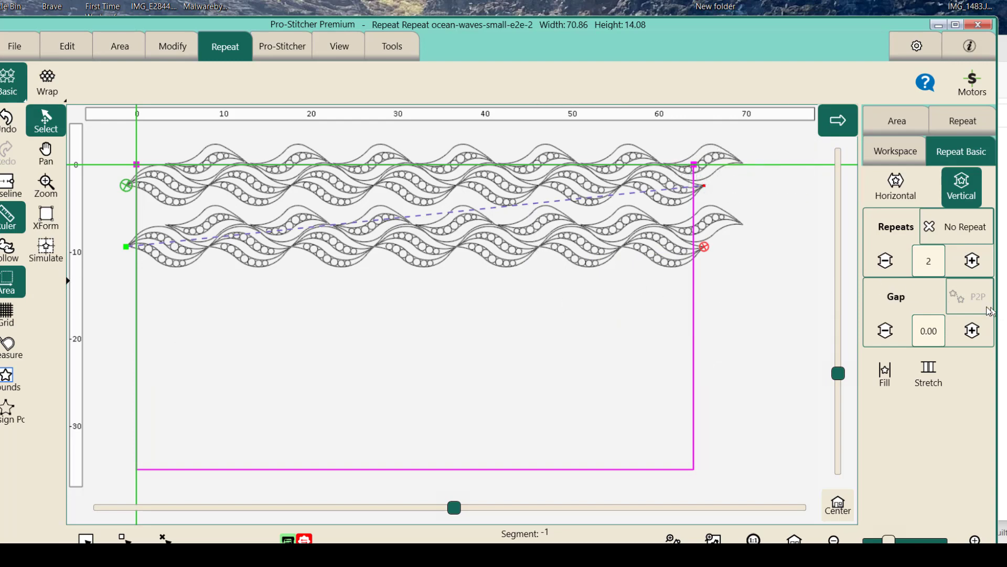
- Set the vertical gap between the two wave rows to -1.36 so the waves nest into each other
left_click(971, 331)
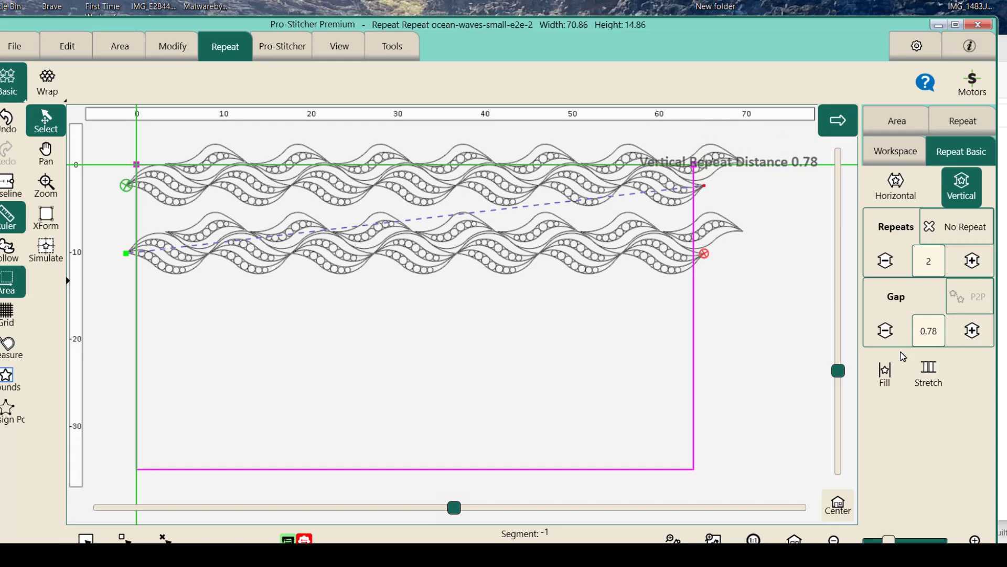
left_click(887, 333)
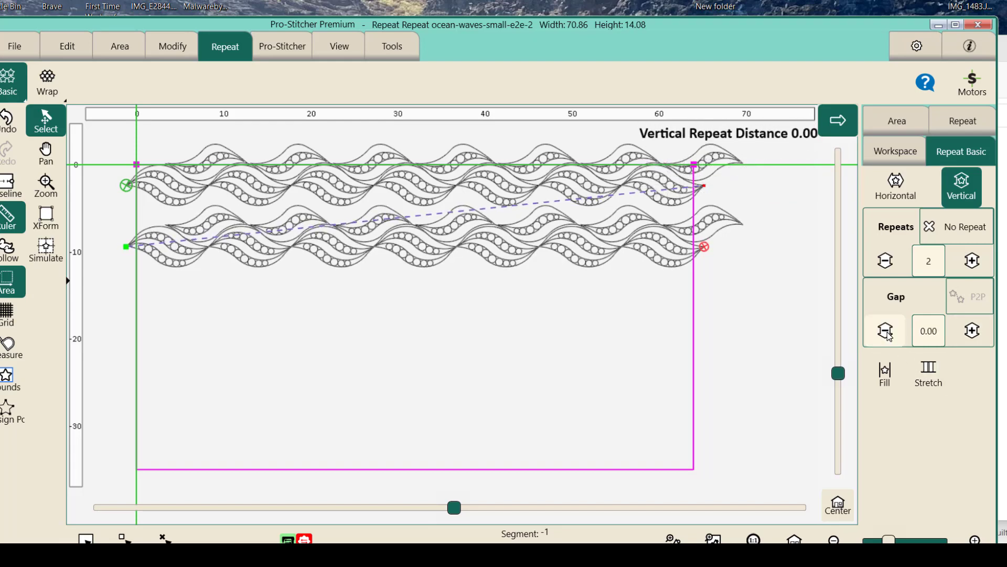
left_click(889, 335)
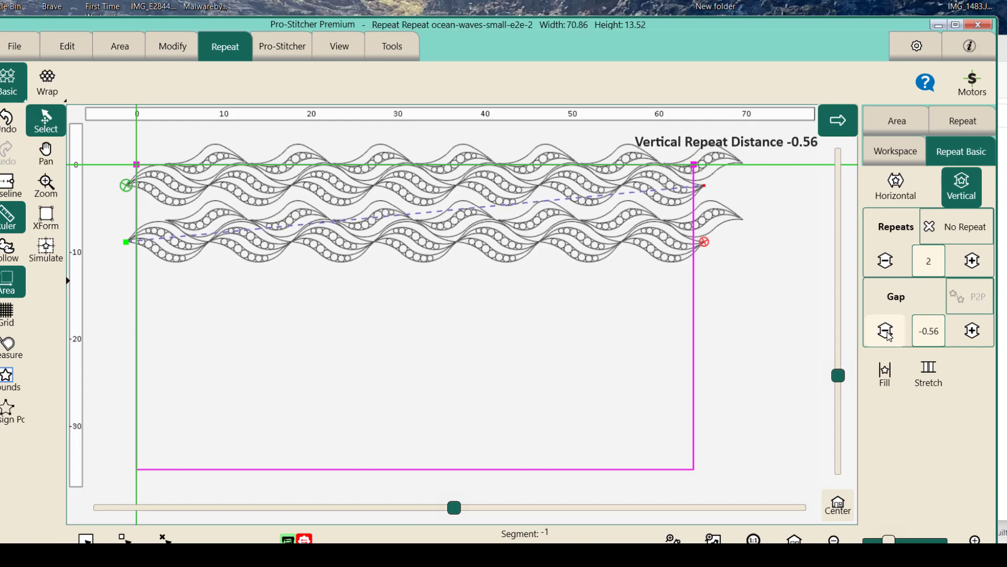
left_click(888, 335)
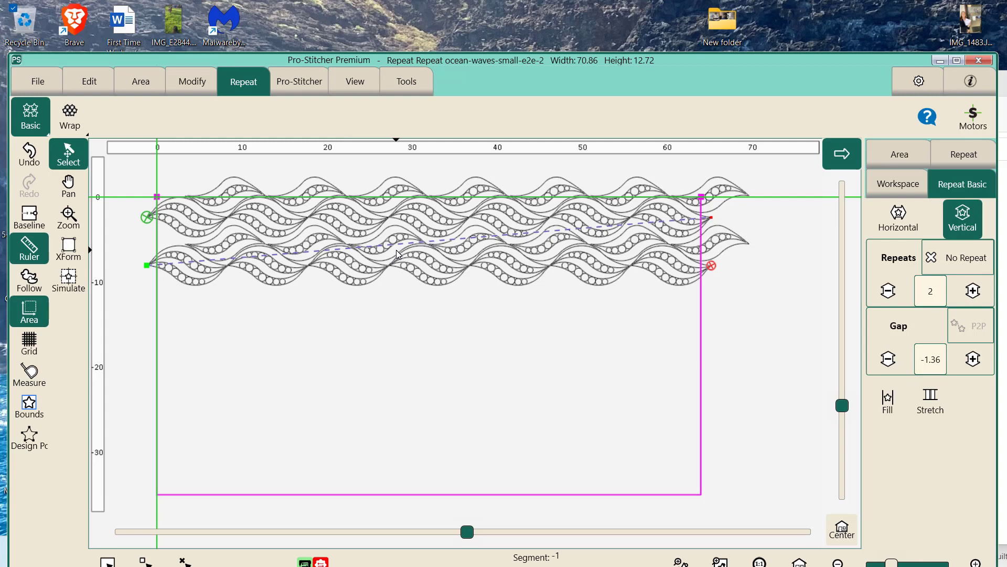
- Shift the wave rows left to start about 3.6 units outside the area's left boundary, and increase the vertical repeats to 5
left_click_drag(396, 249, 382, 252)
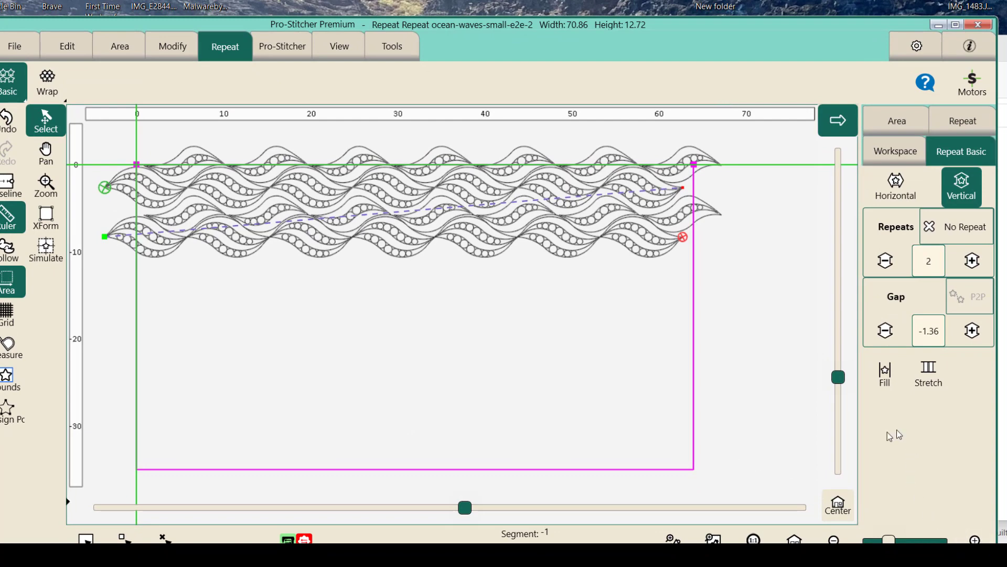
left_click(973, 267)
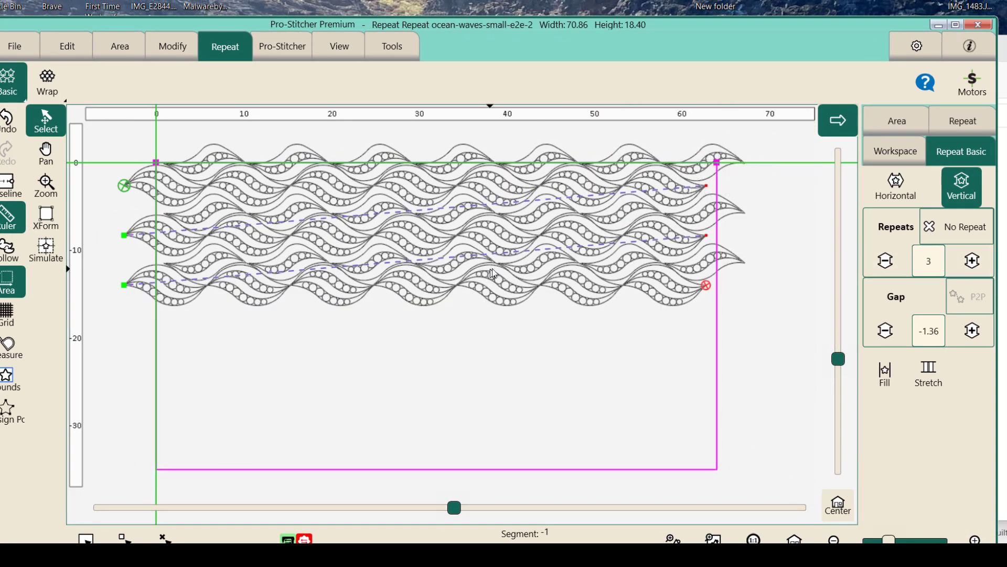
left_click(973, 262)
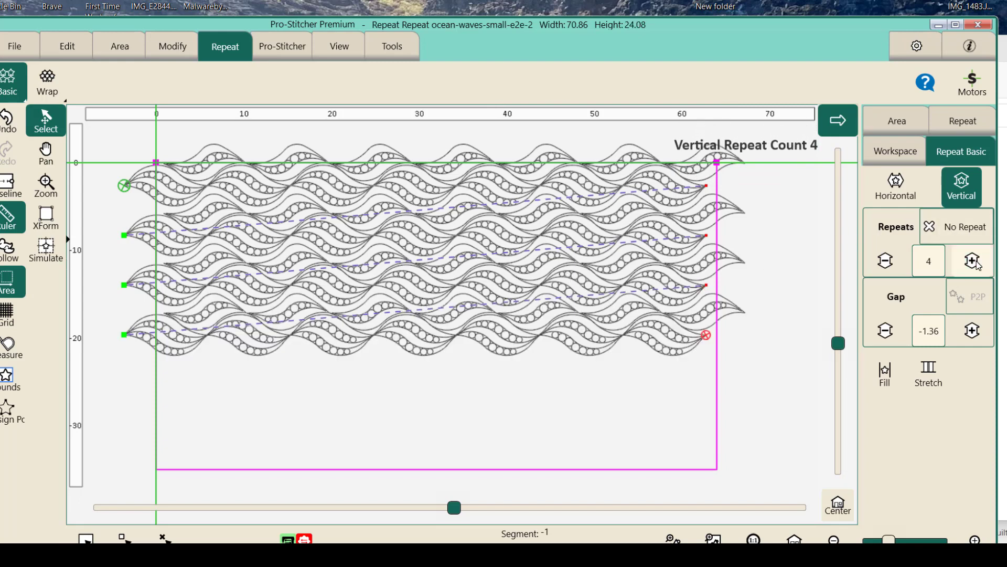
left_click(974, 262)
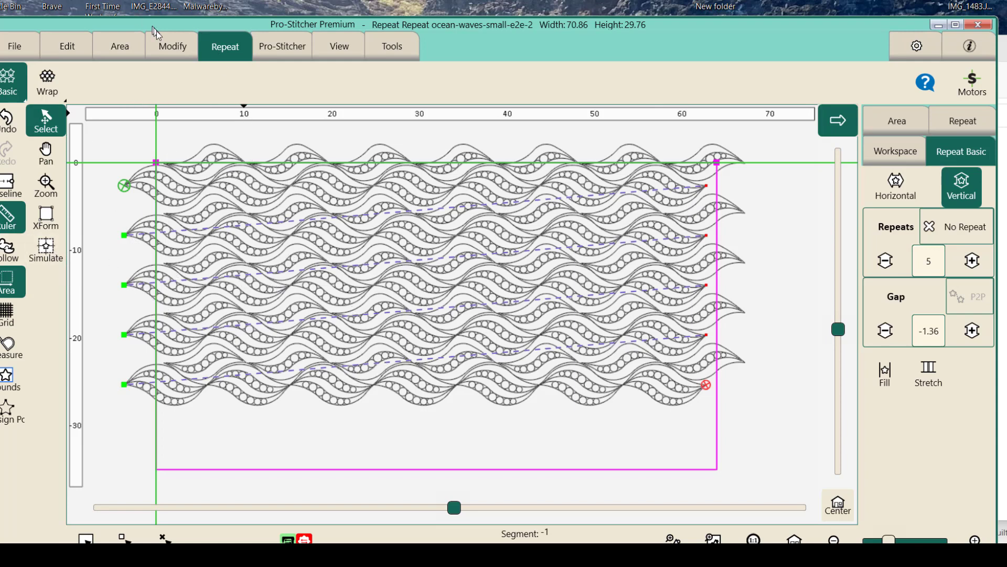
- Crop the wave rows outside the area with connected edges, and baseline the cropped design
left_click(171, 51)
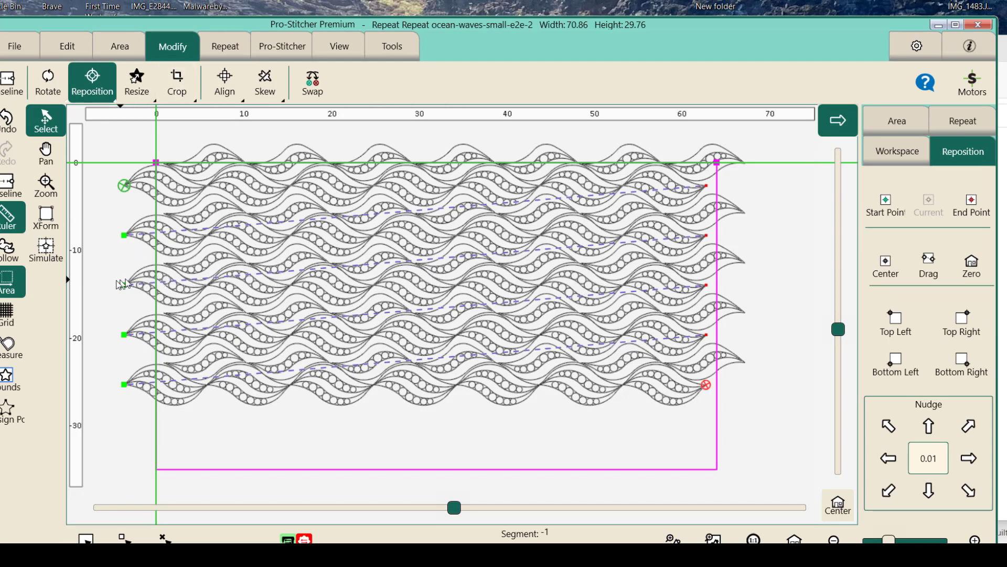
left_click(184, 89)
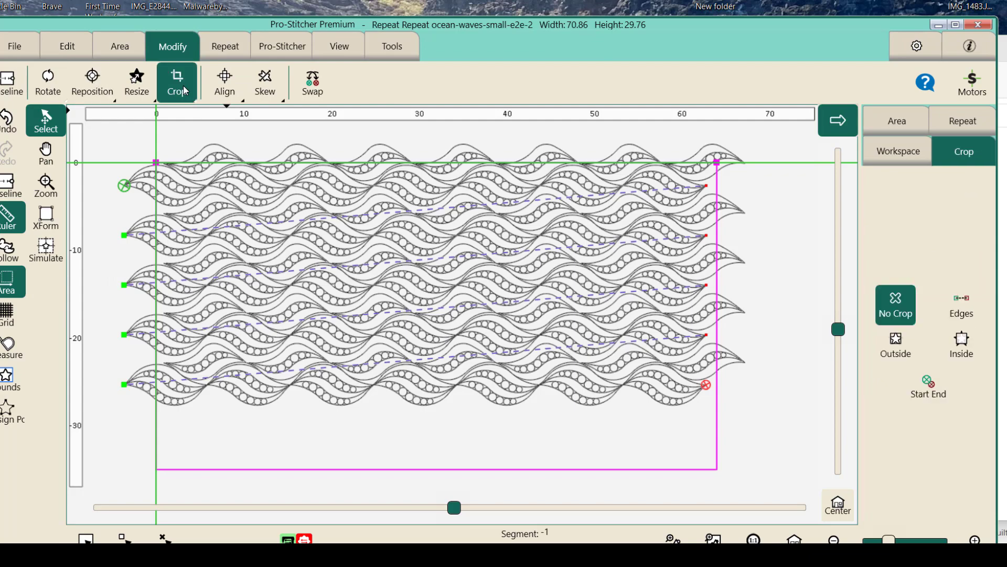
left_click(954, 308)
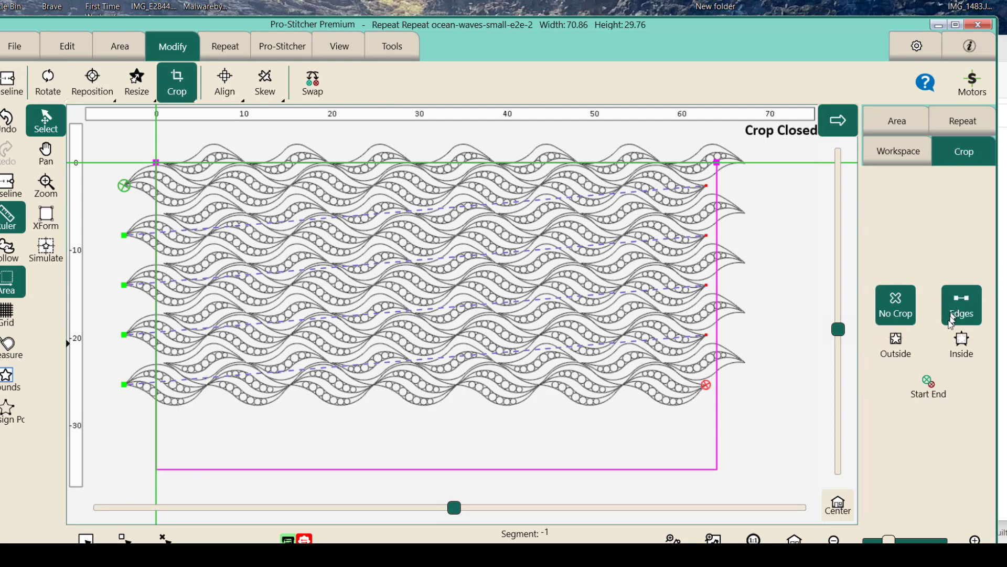
left_click(902, 355)
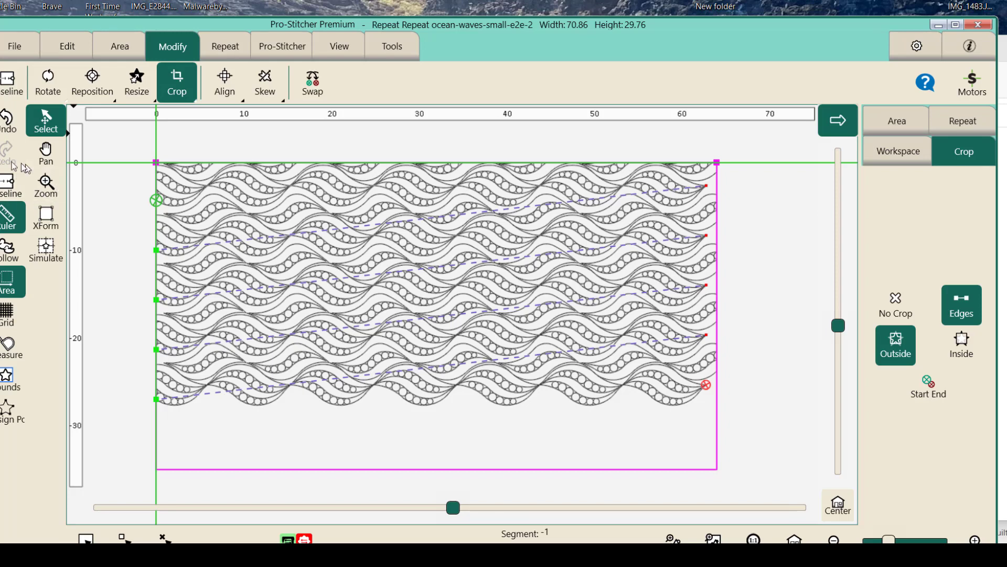
left_click(7, 186)
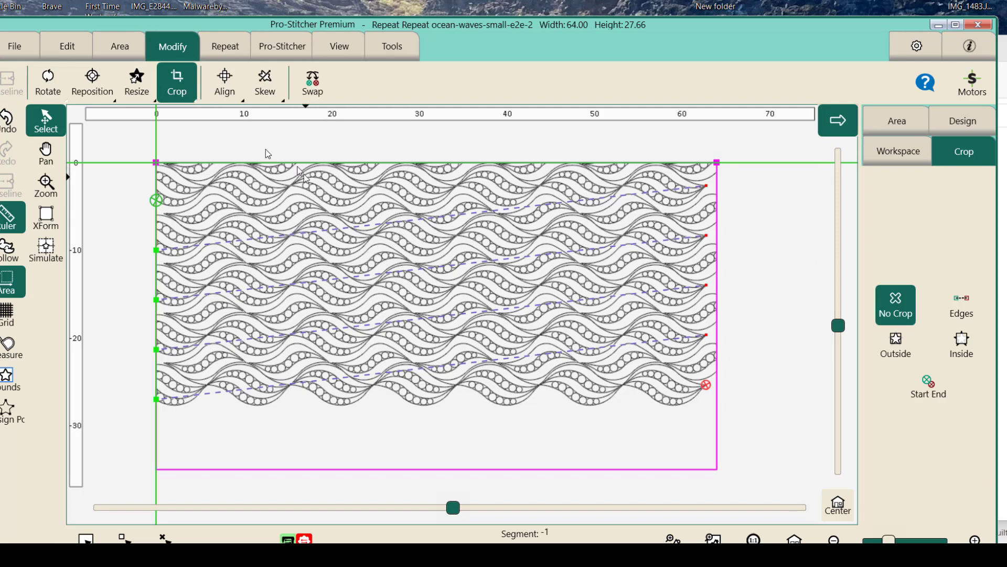
- Start saving the selected cropped design and choose the folder F:\01 Working as its destination
left_click(24, 45)
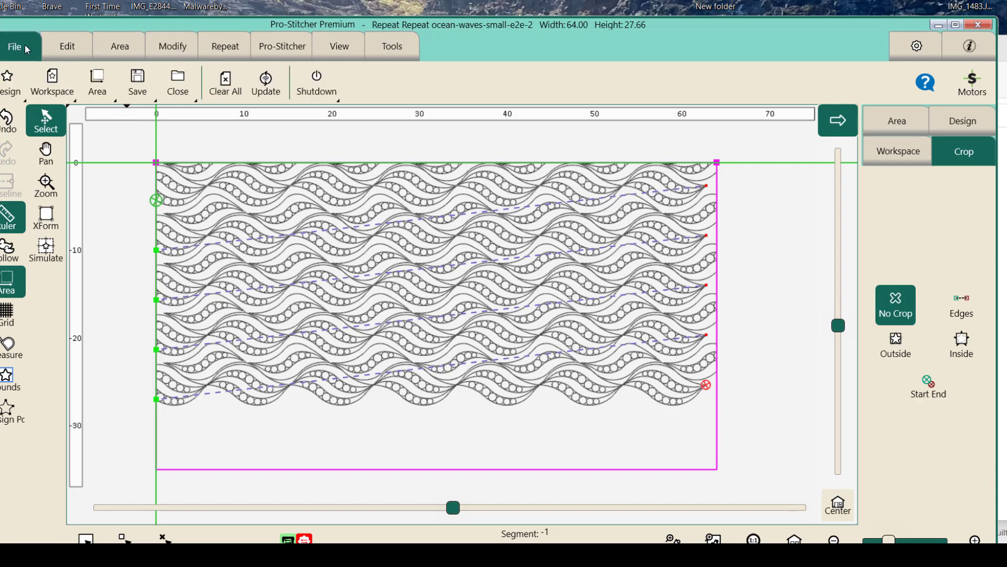
left_click(141, 95)
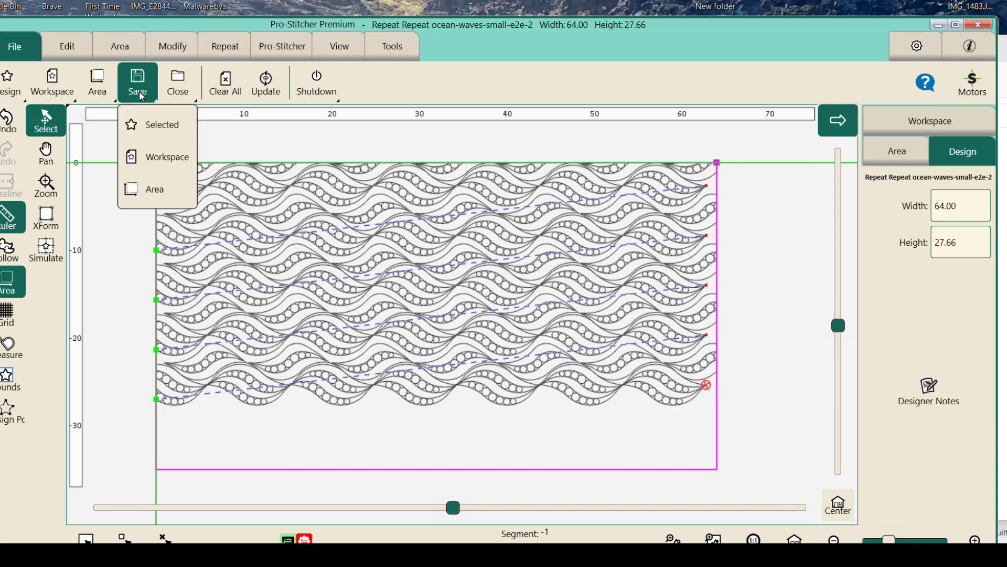
left_click(161, 125)
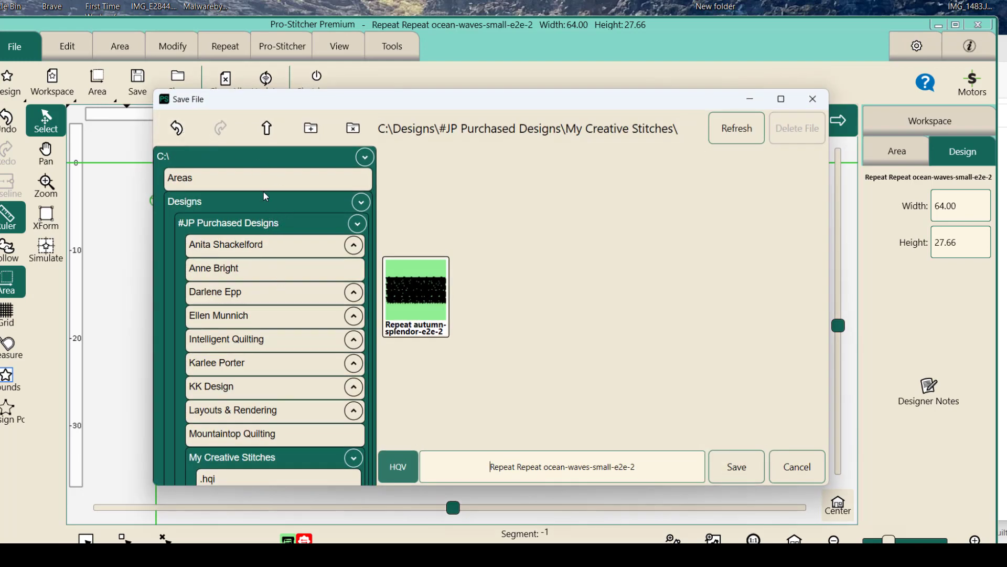
scroll(260, 251, "down", 8)
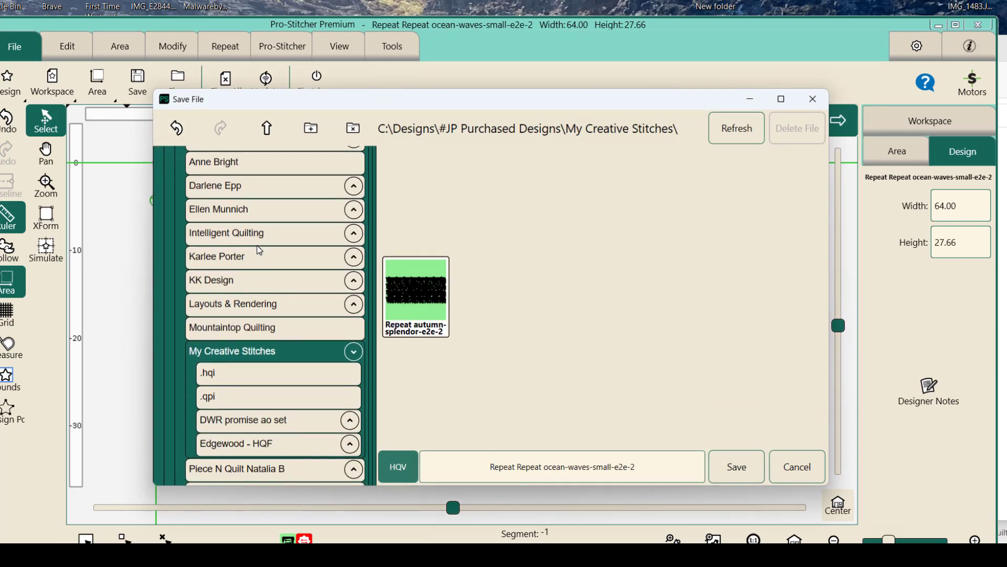
scroll(262, 248, "down", 9)
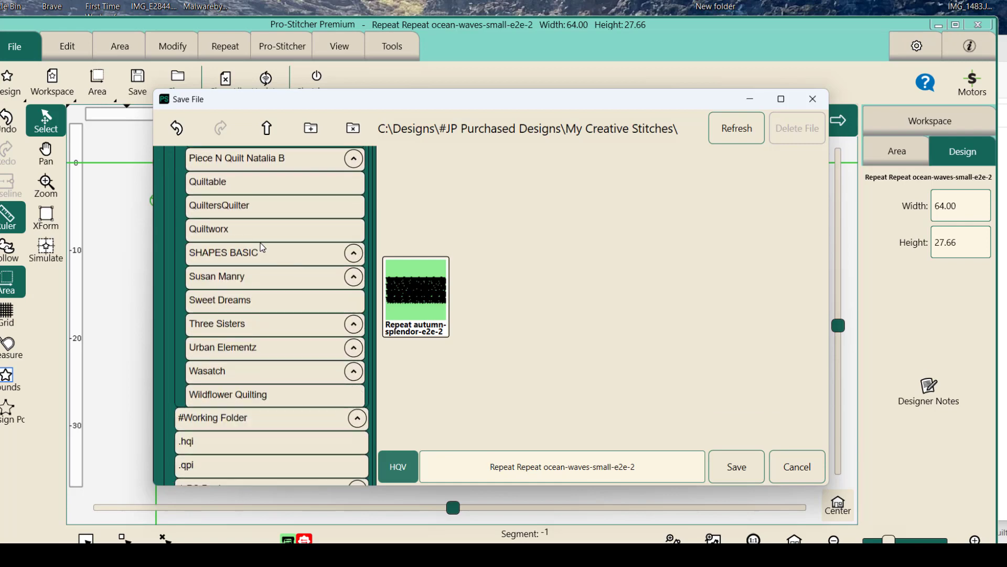
scroll(262, 247, "down", 9)
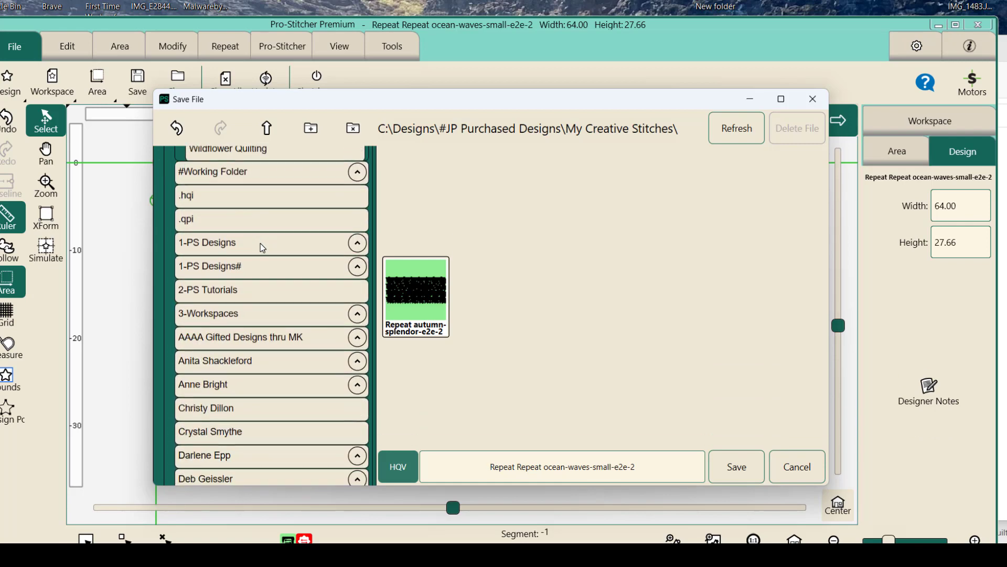
scroll(264, 244, "down", 9)
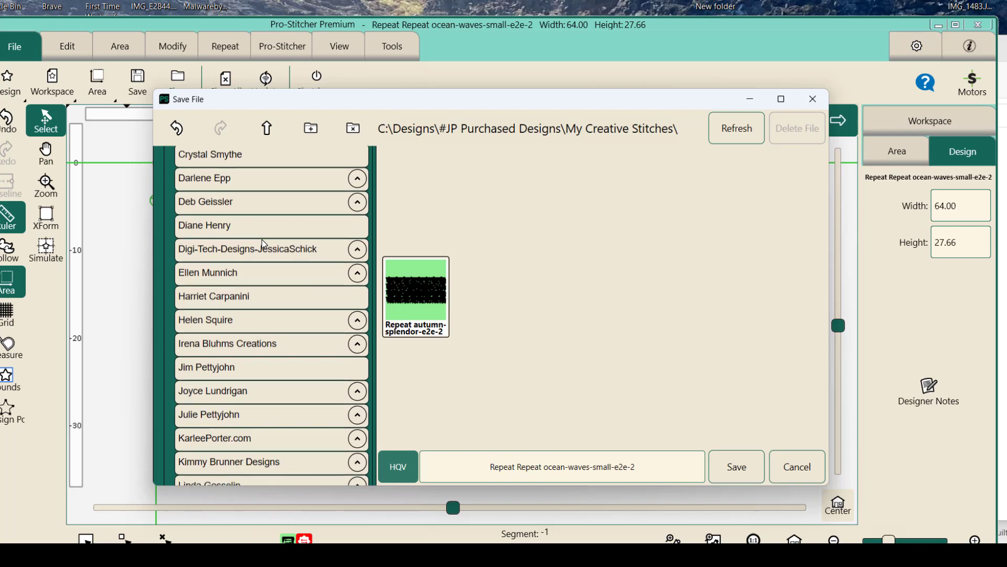
scroll(265, 241, "down", 20)
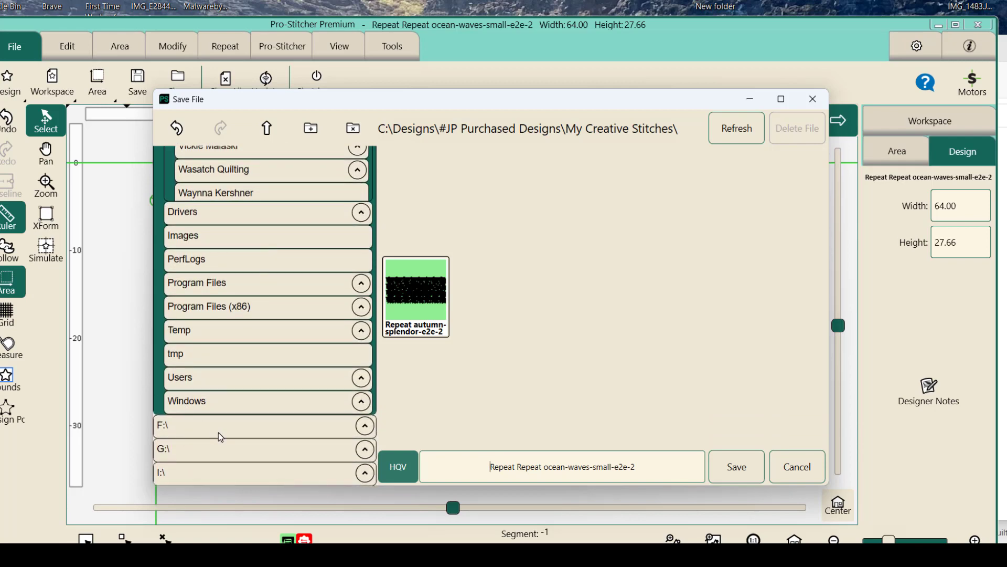
left_click(219, 436)
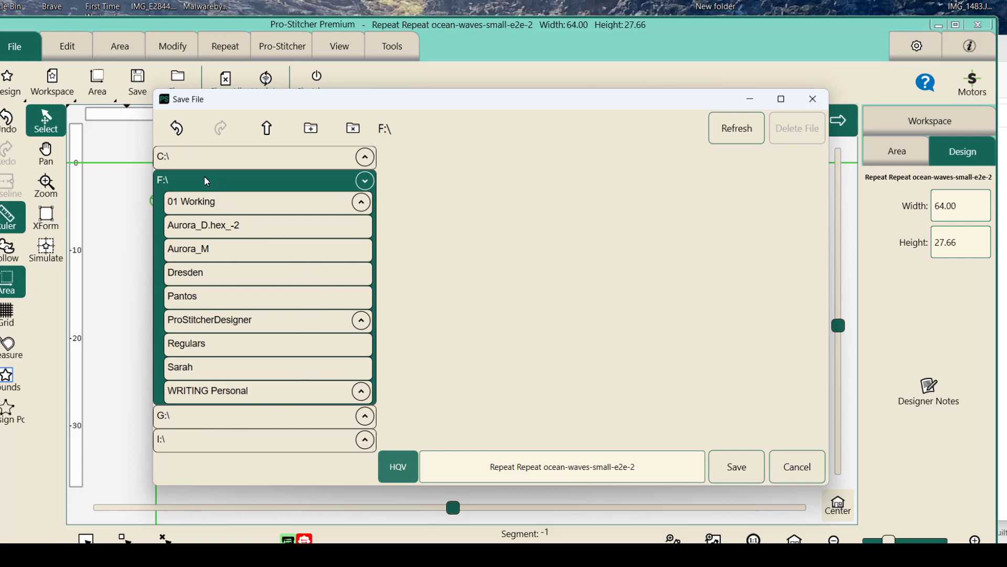
left_click(205, 208)
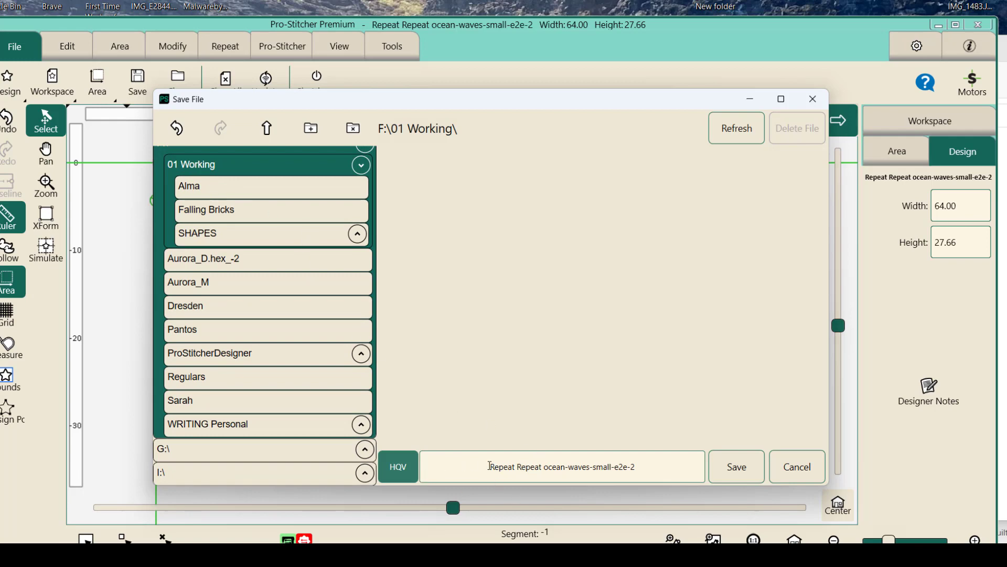
- Replace the suggested file name with "OceanWave Cropped 1st Row" and save the design
left_click(488, 467)
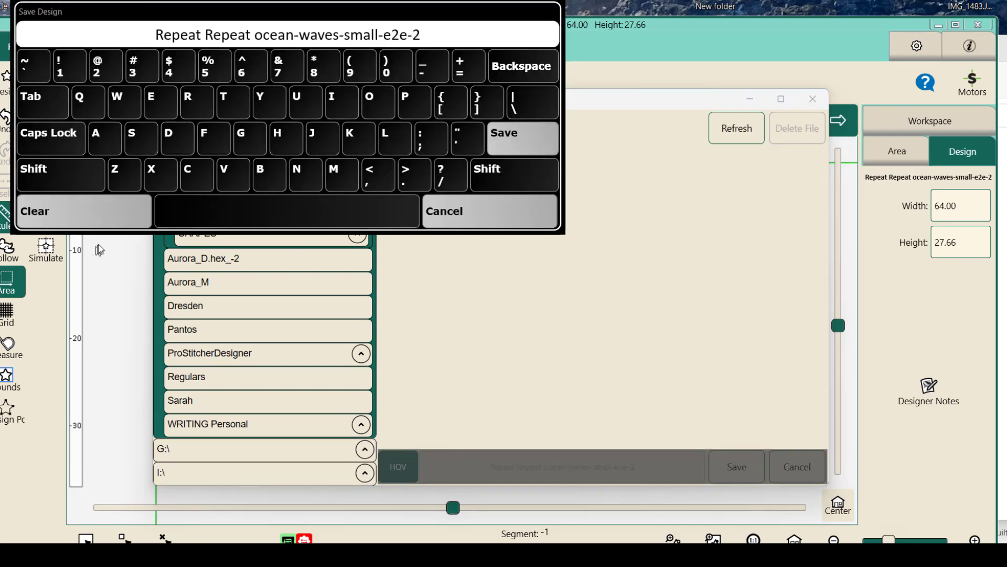
left_click(108, 217)
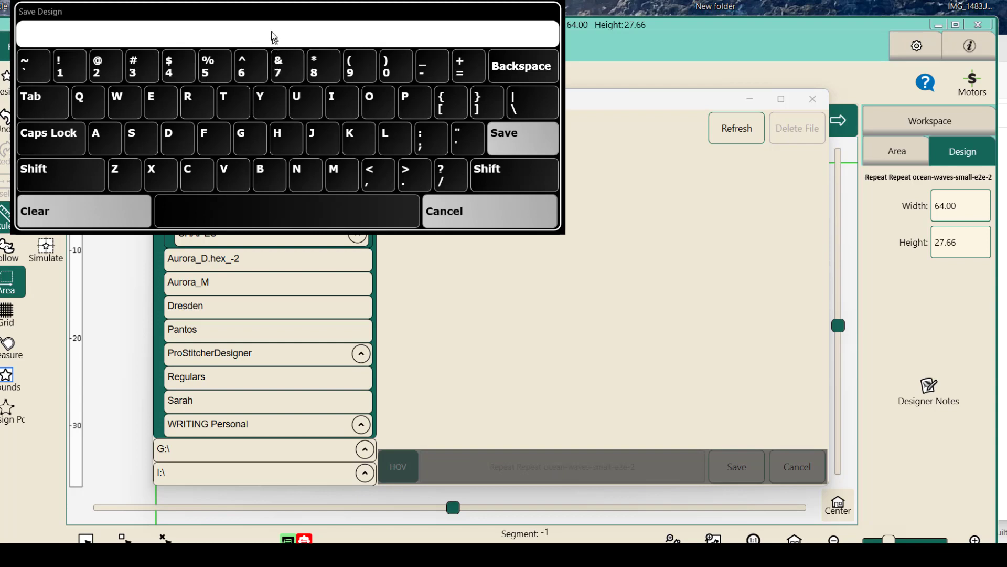
type("Oce")
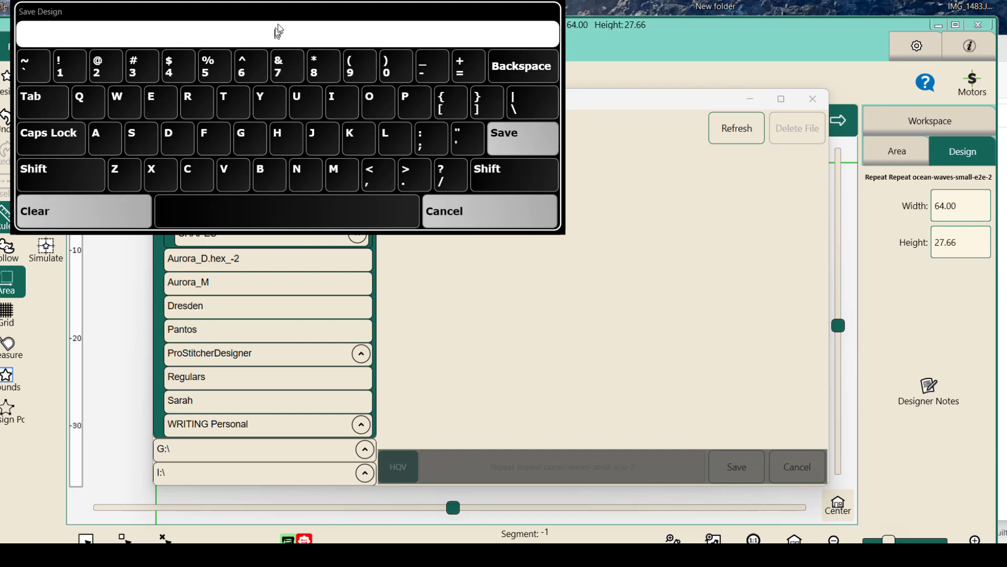
type("anWave")
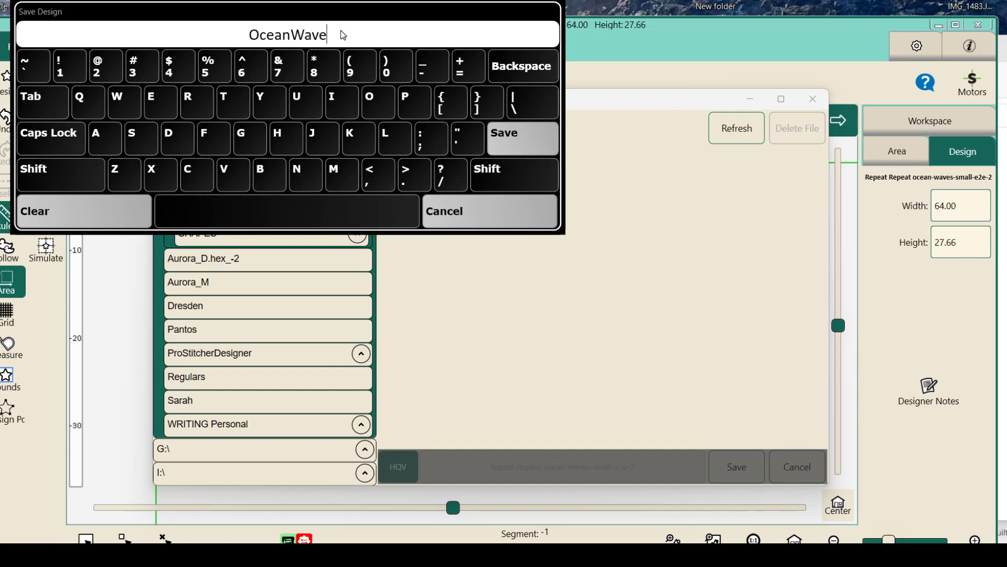
type("Cro")
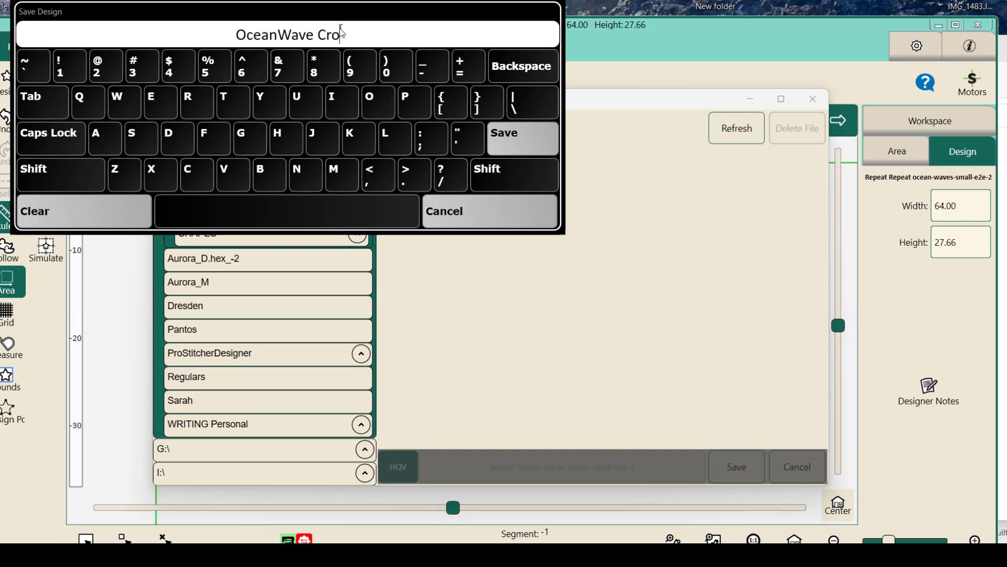
type("pped 1st ")
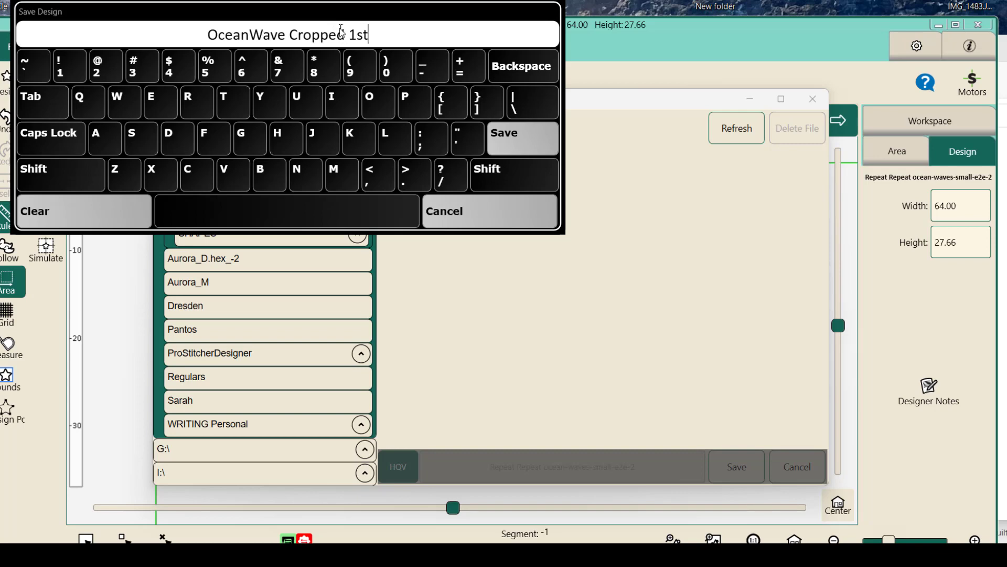
type("Row")
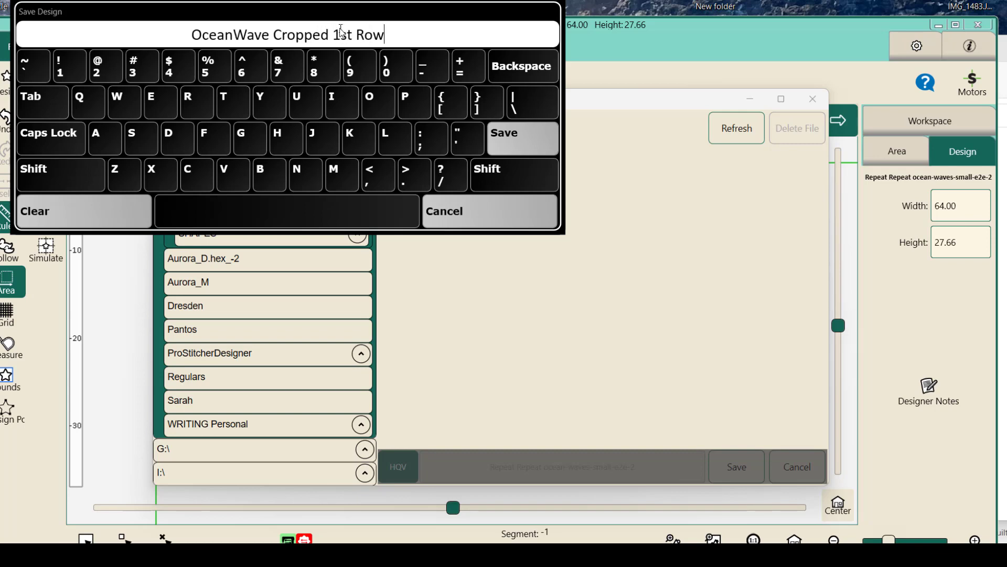
left_click(516, 135)
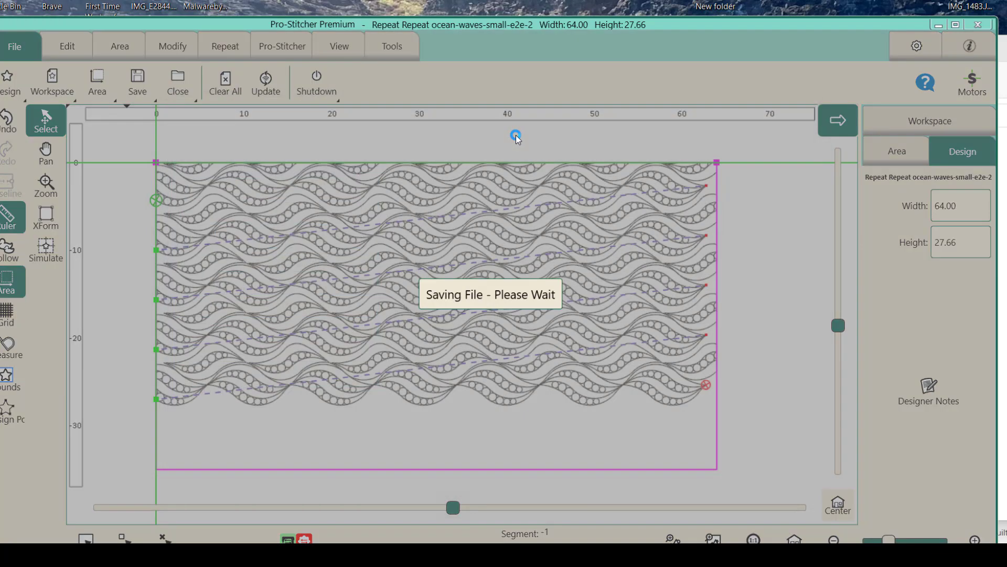